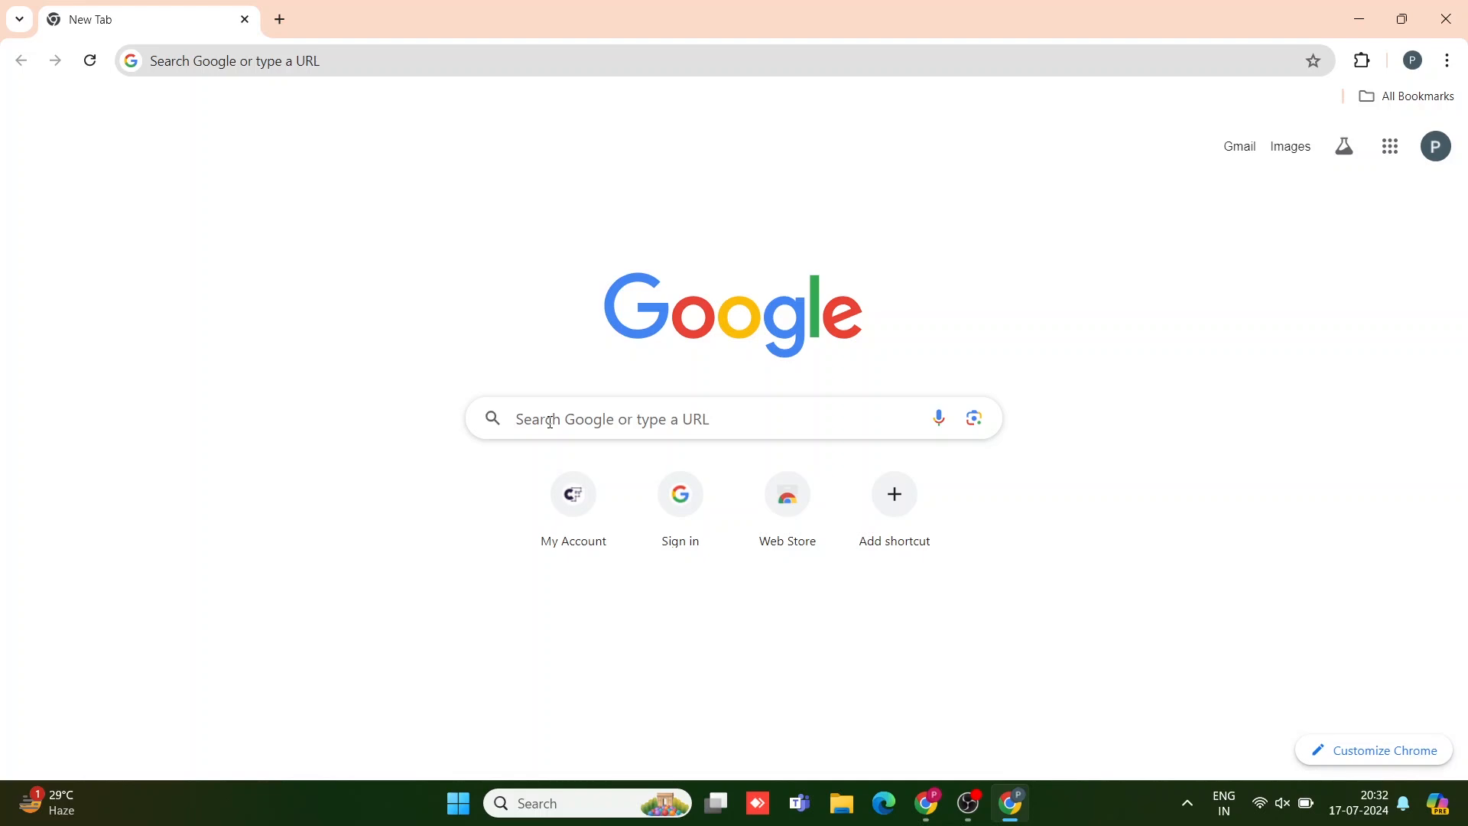
Step: Search Google for 'adobi stock contributor'
left_click(569, 412)
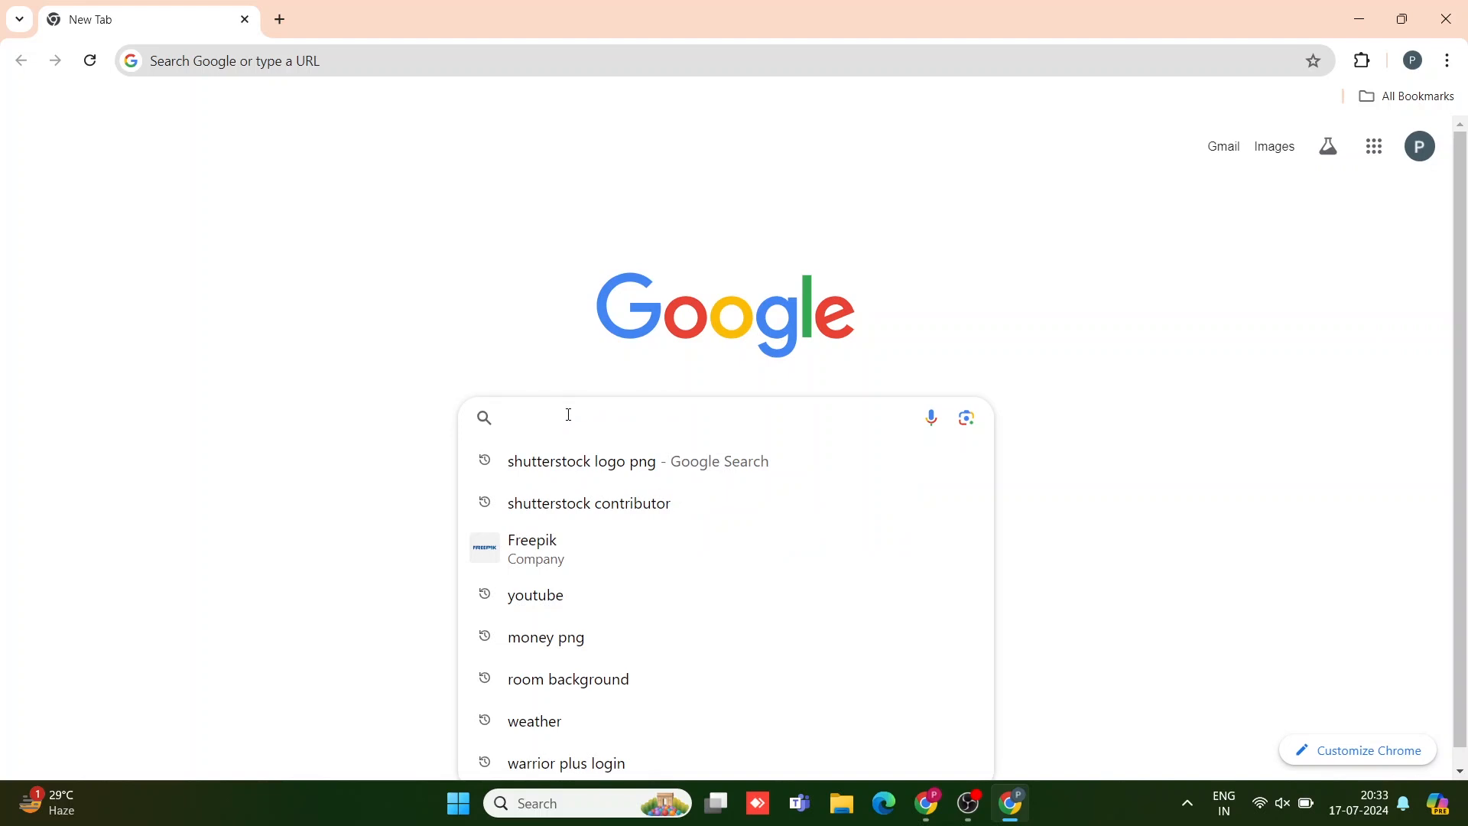
type("adobi")
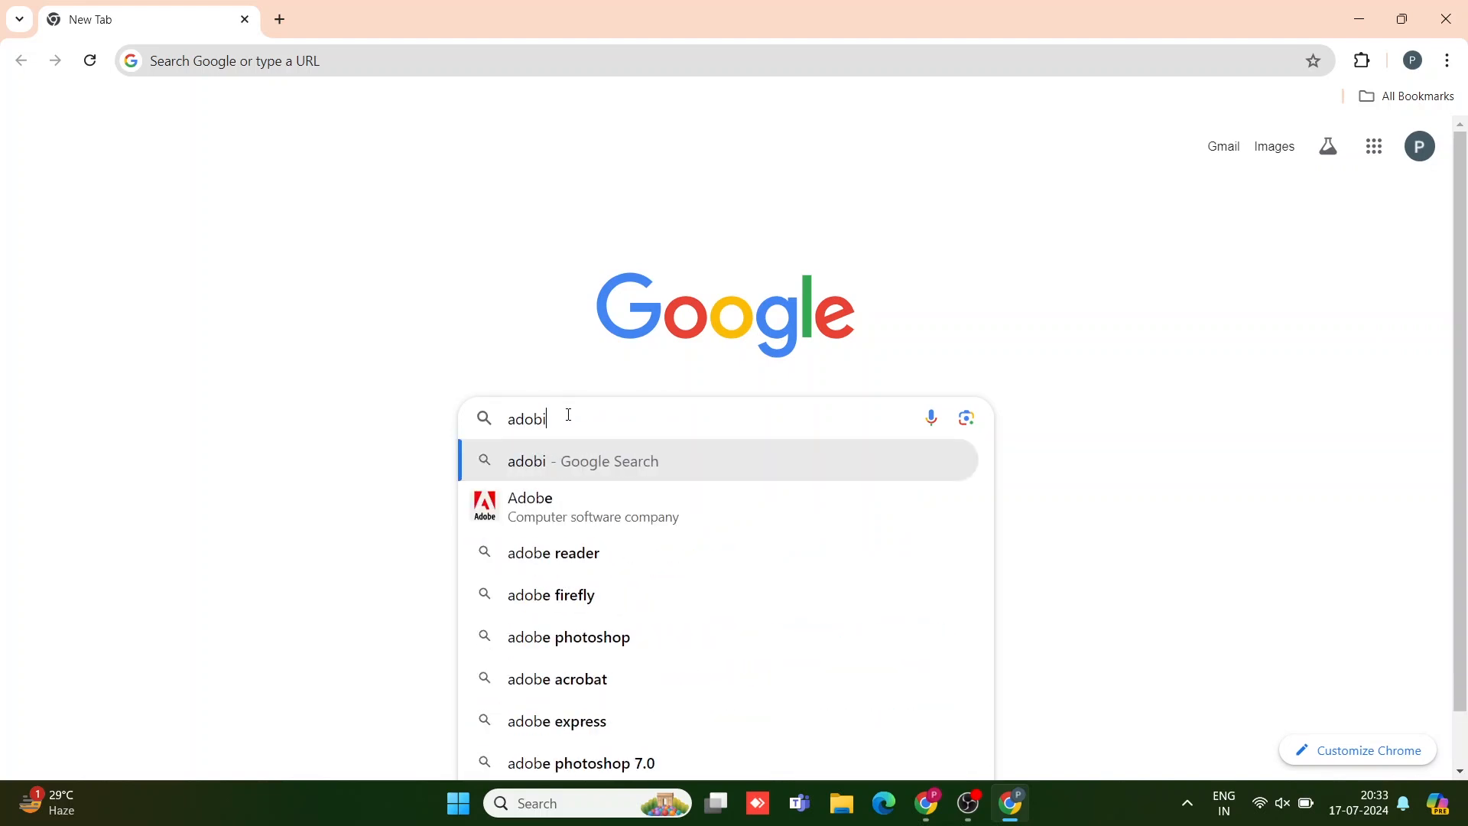
type(" stock")
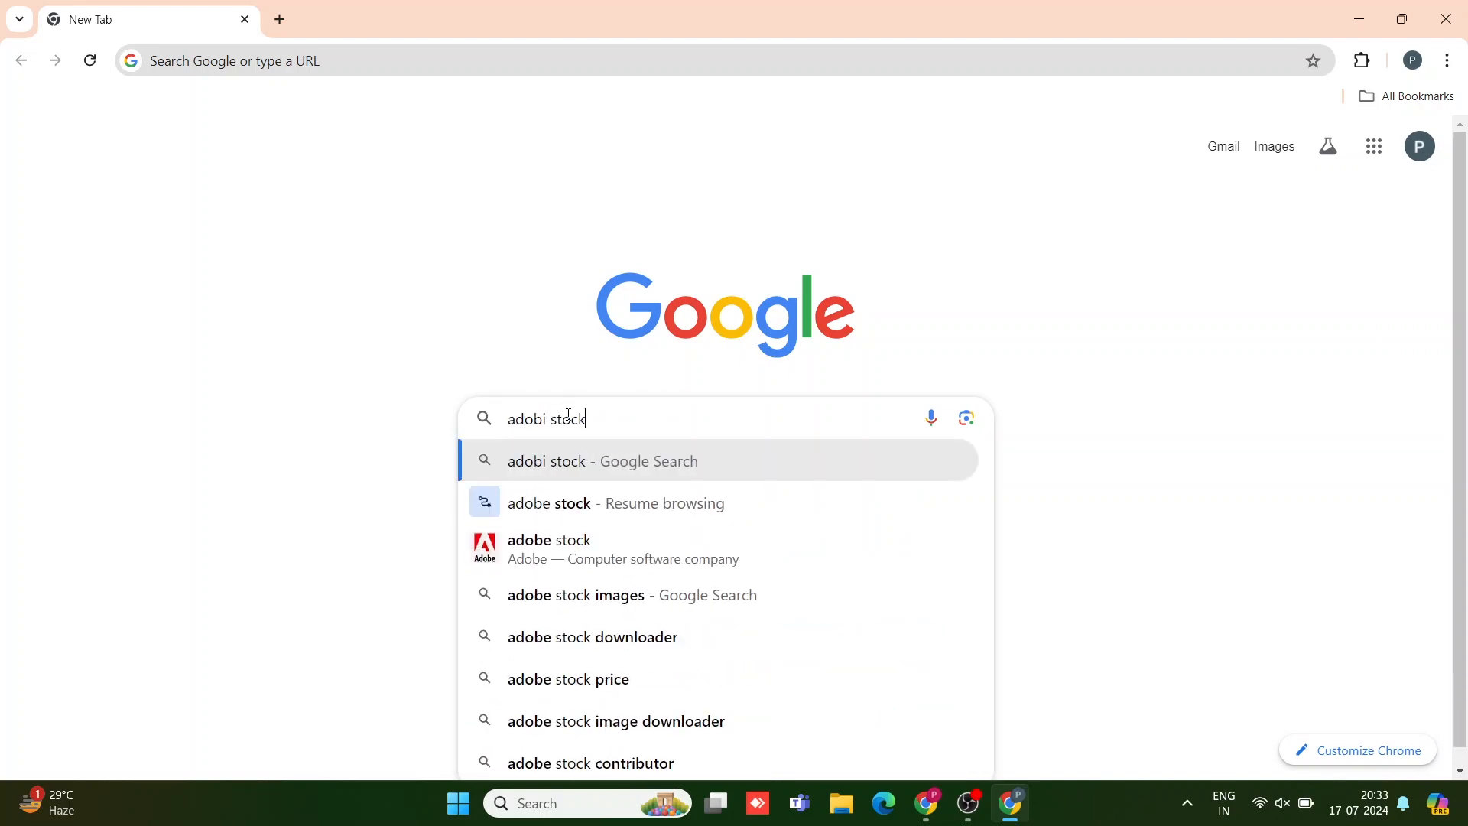
type(" con")
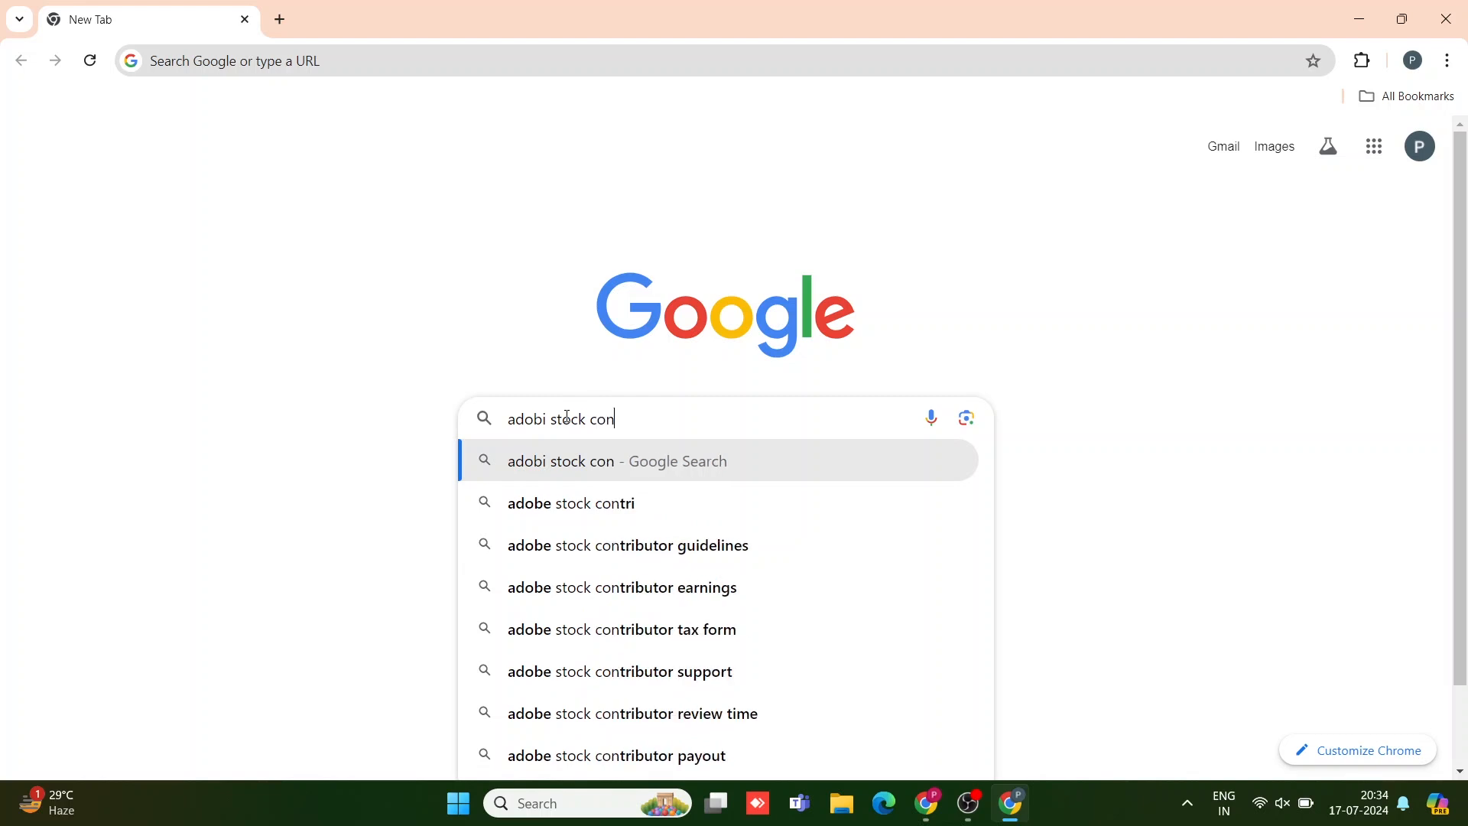
type("tributor")
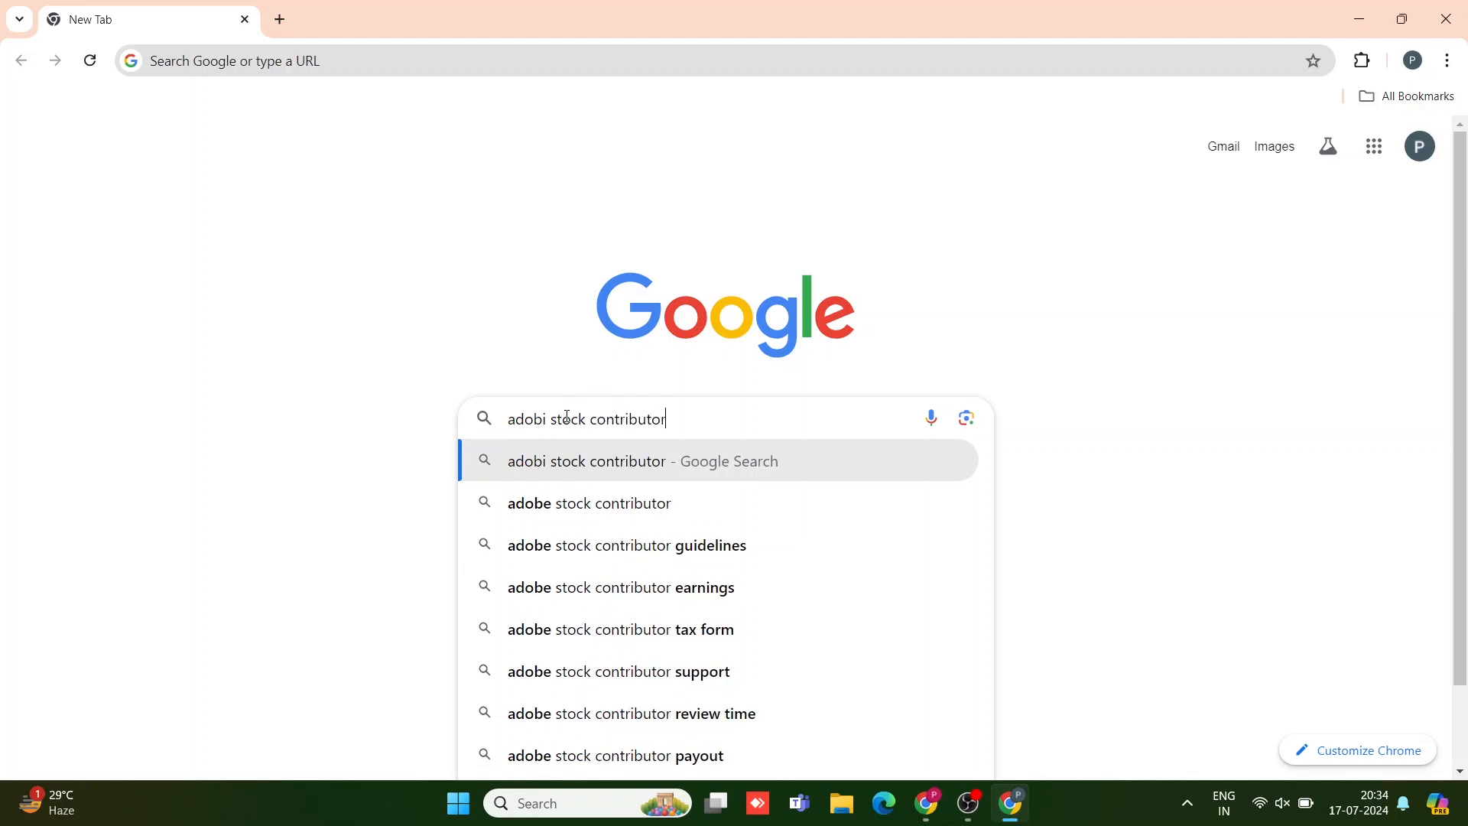
key("Return")
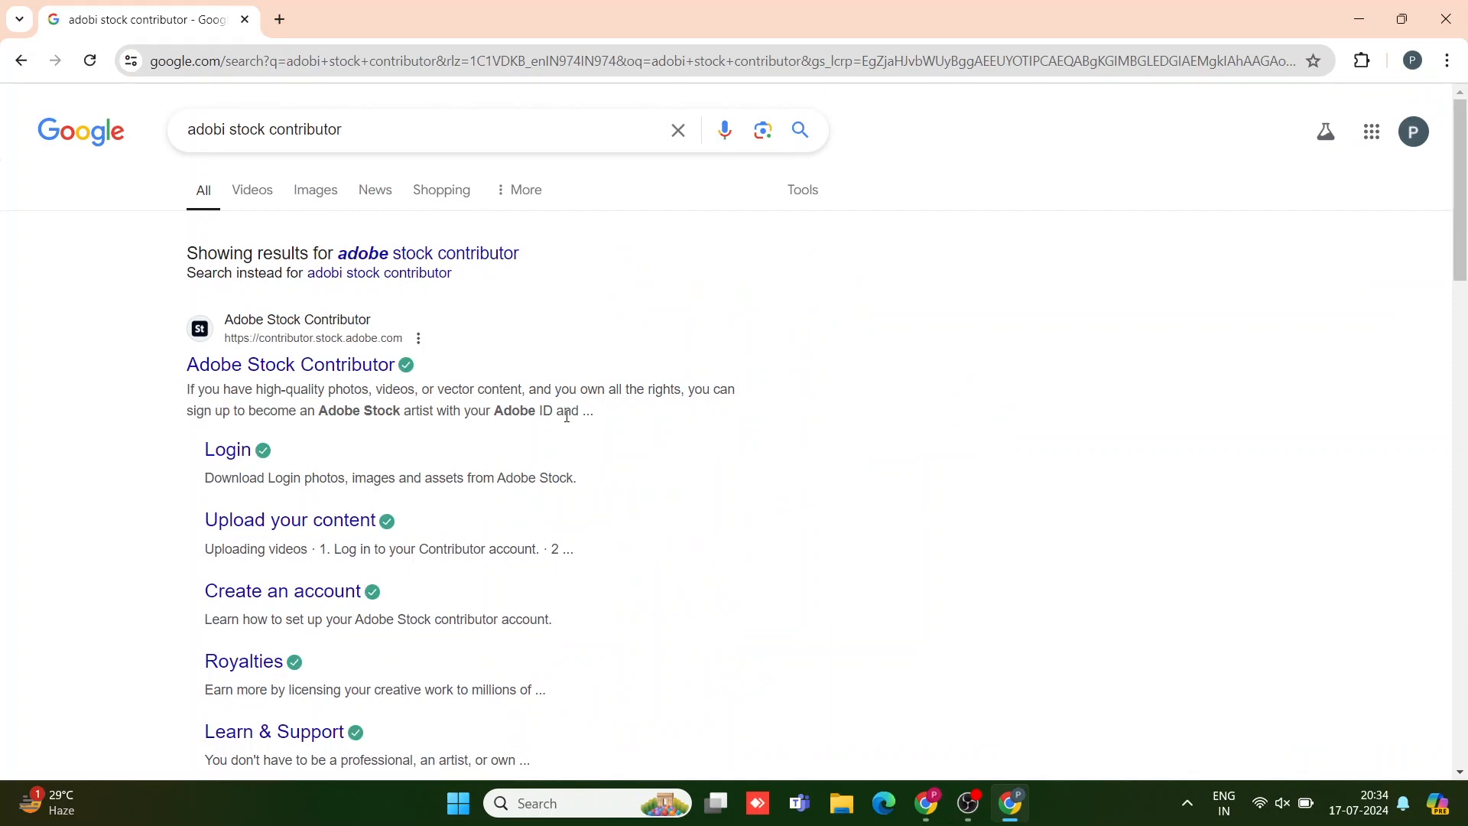
Step: Go to the Adobe Stock Contributor site from the results and choose Join now
left_click(271, 367)
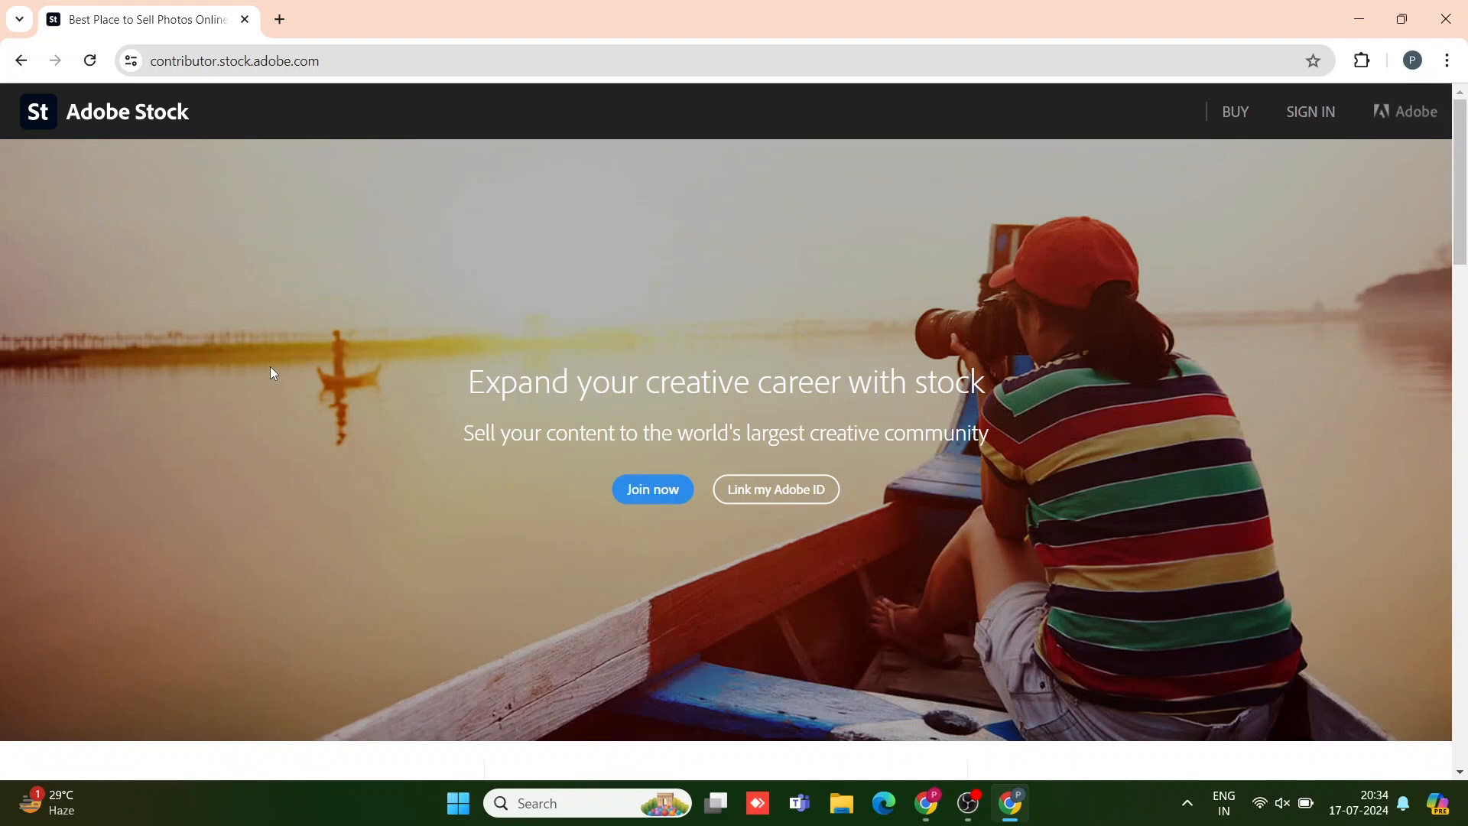
left_click(653, 490)
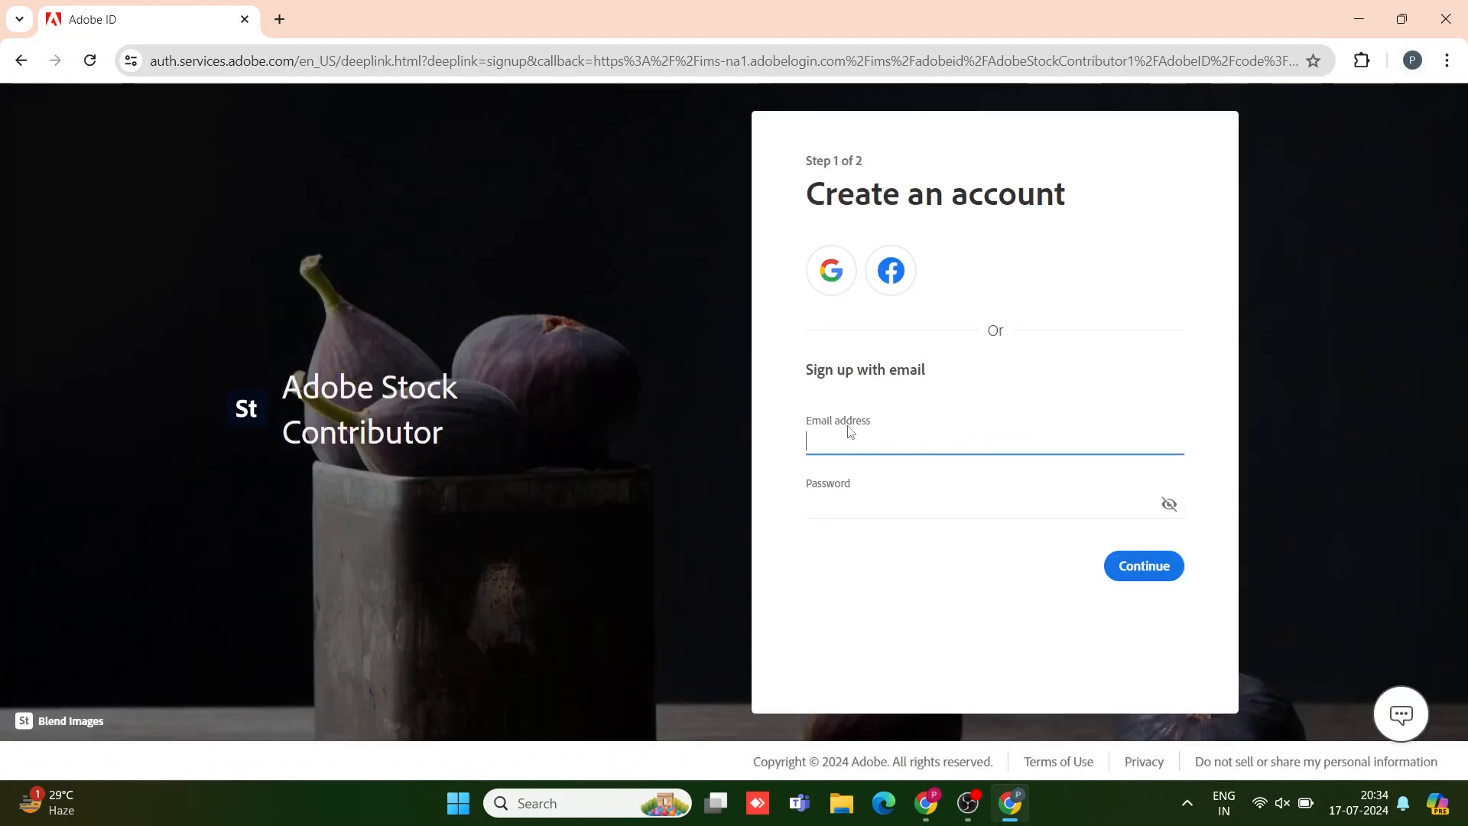
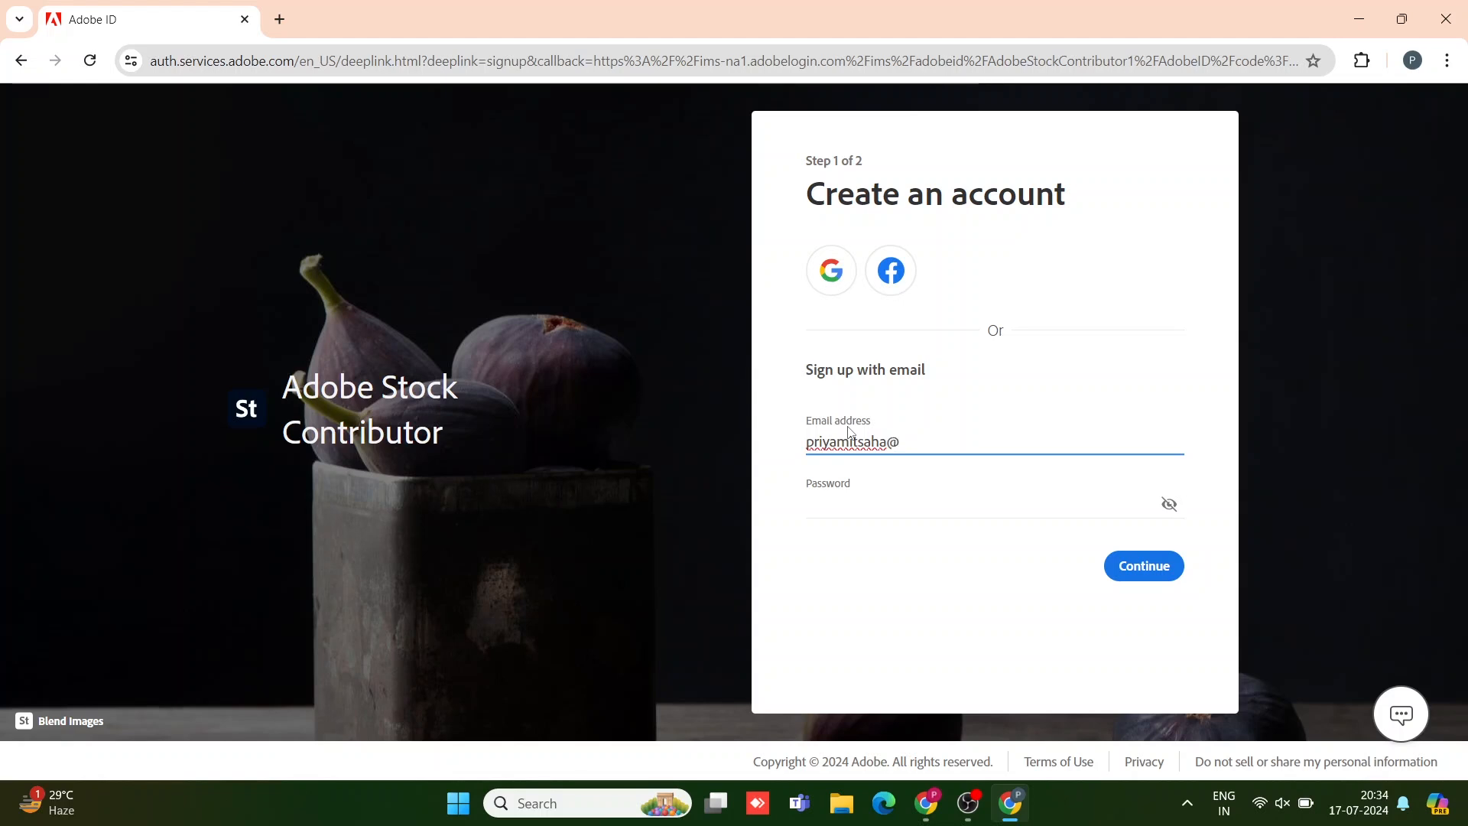
Step: Enter the account e-mail address and a qualifying password, then submit step 1
left_click(834, 501)
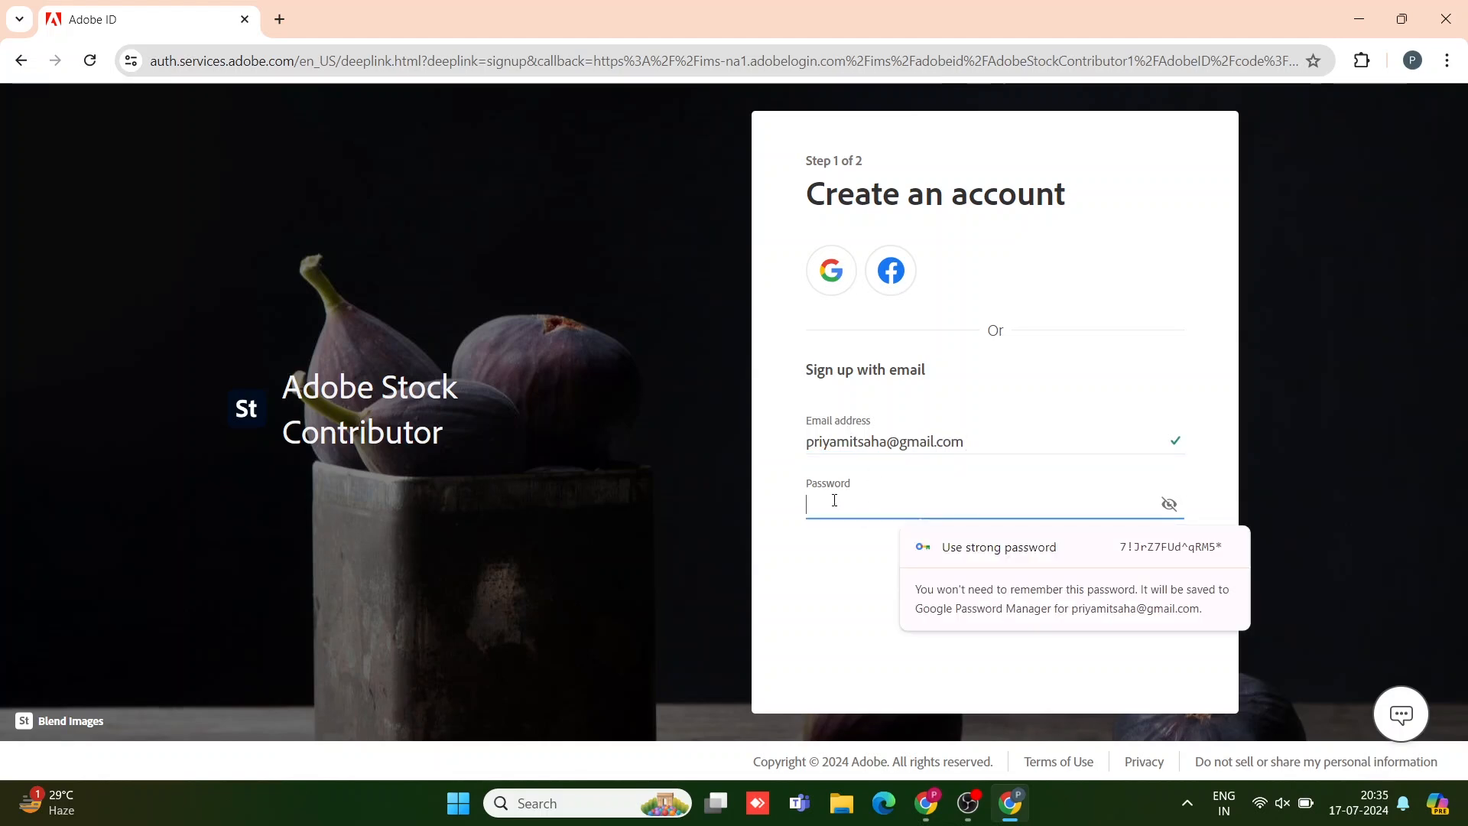
type("•")
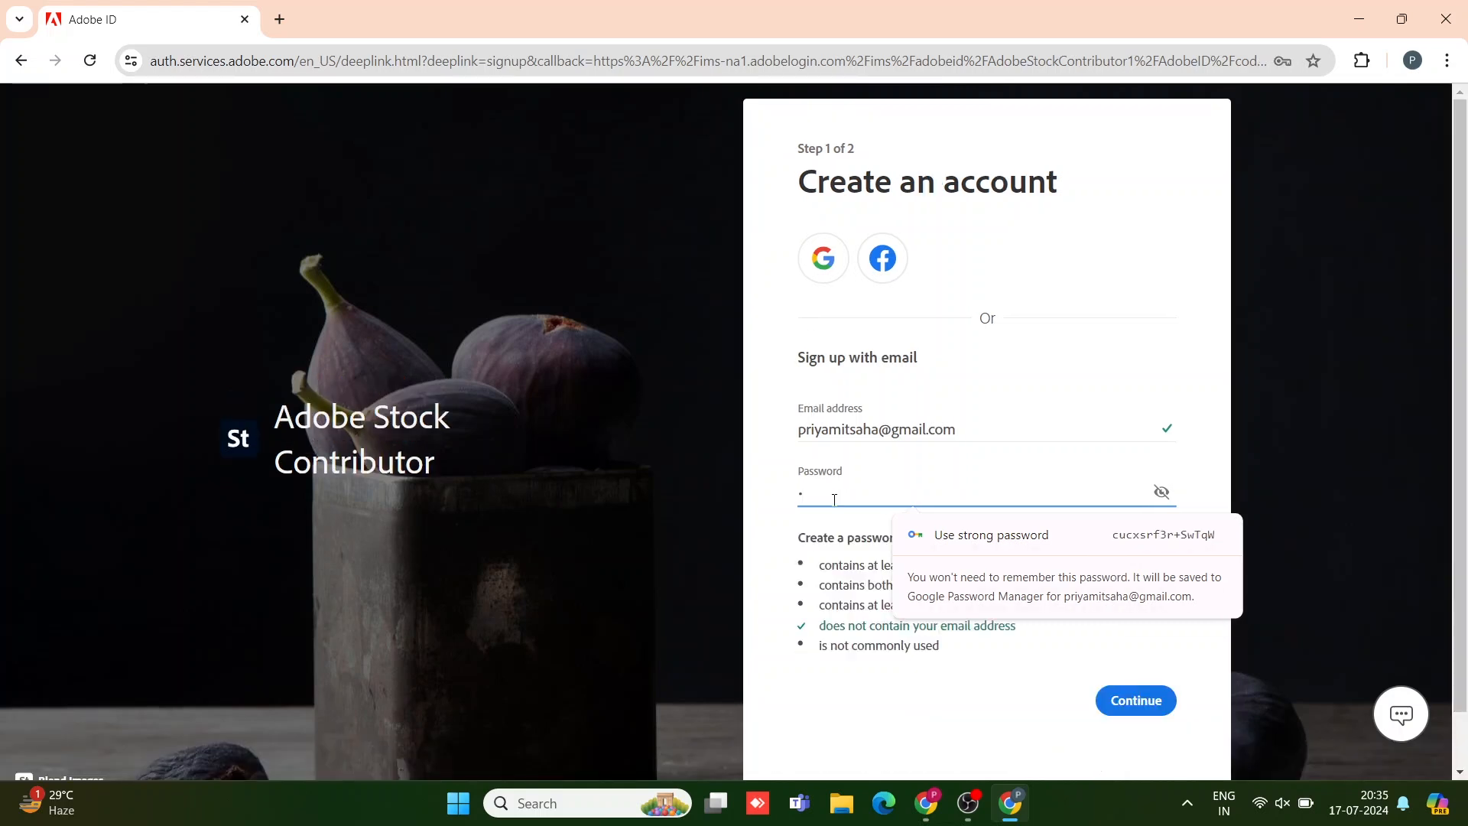
type("••••")
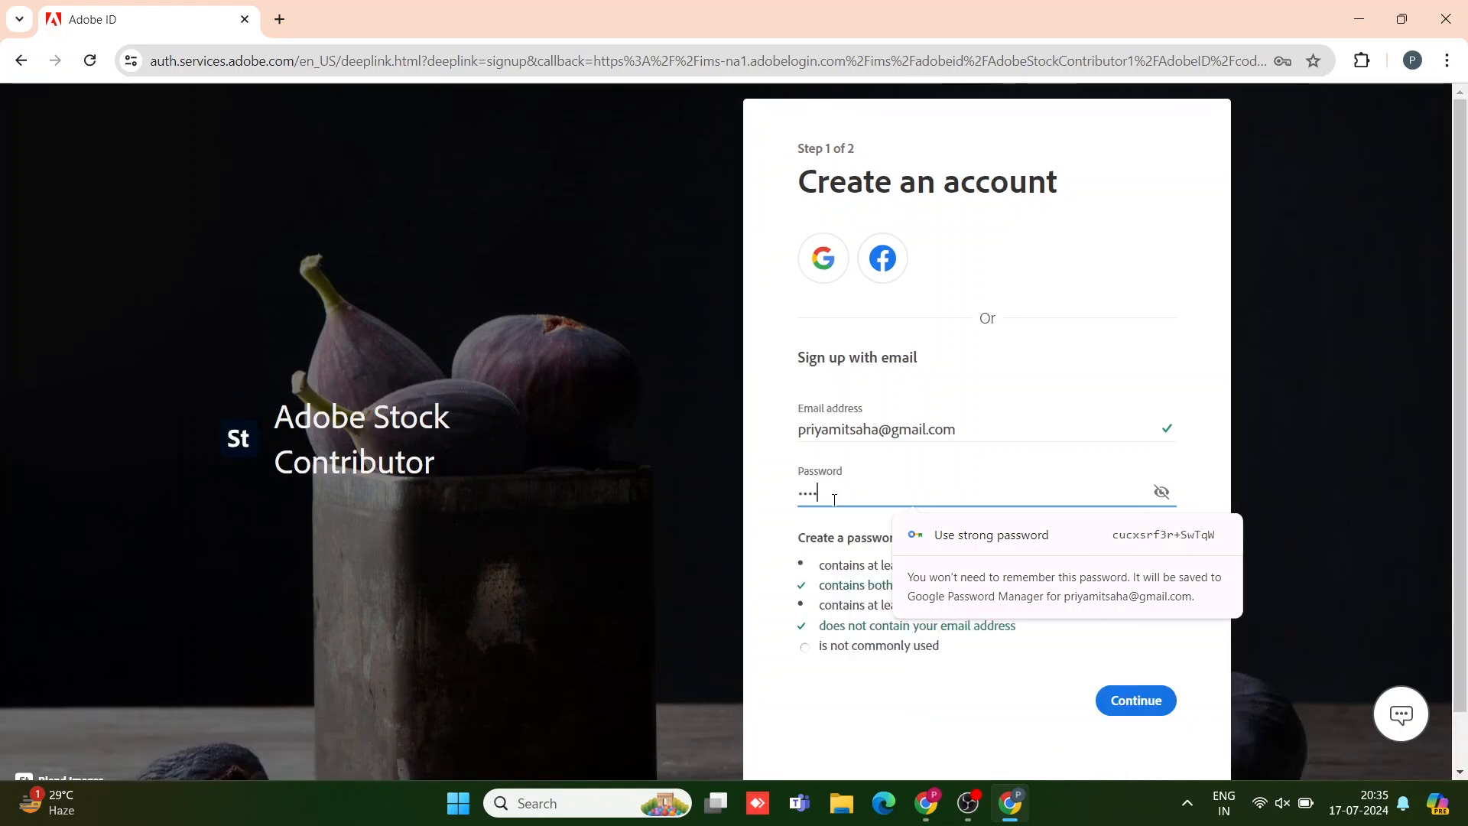
type("•••")
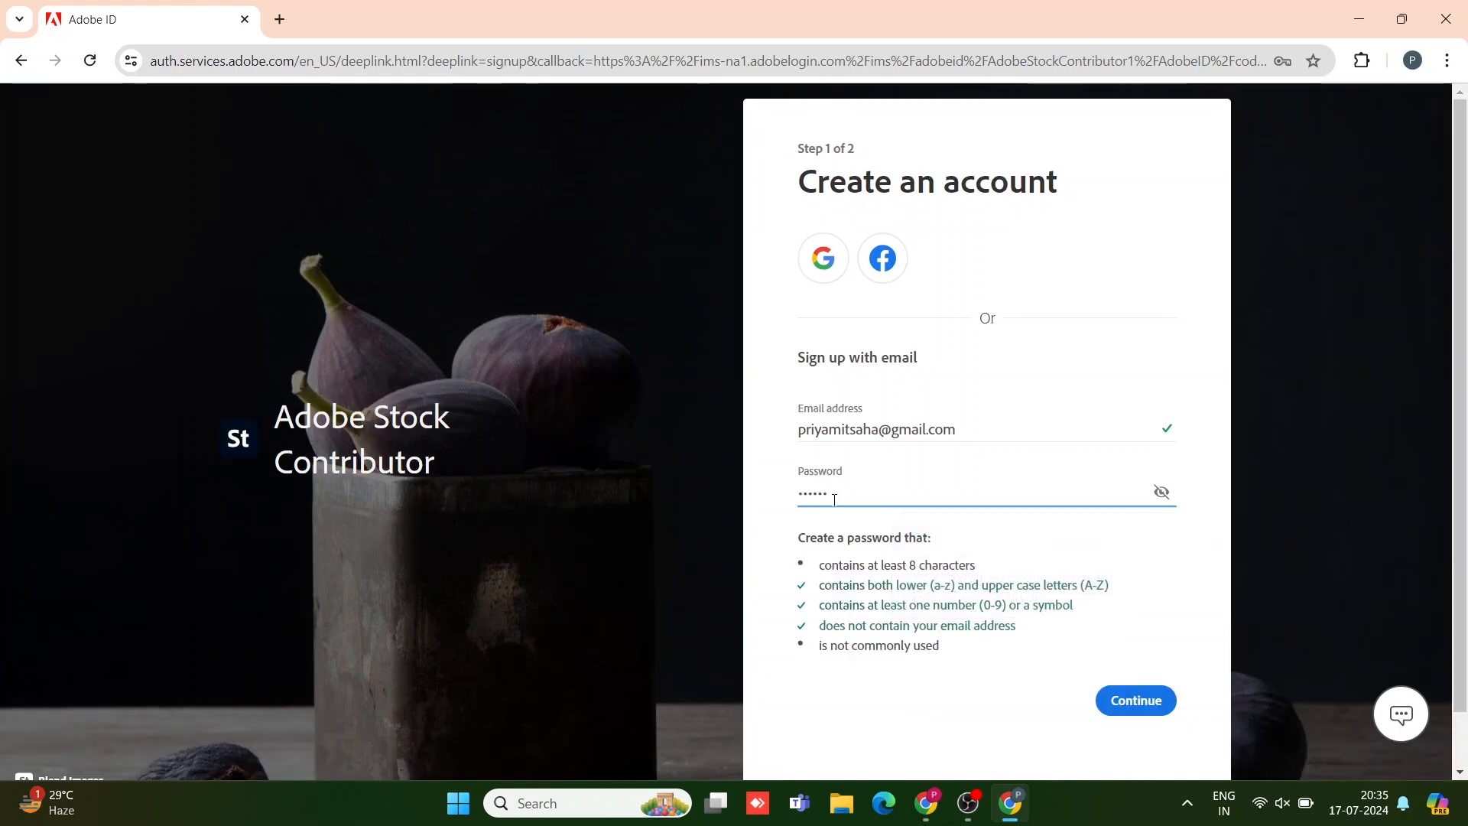
type("••")
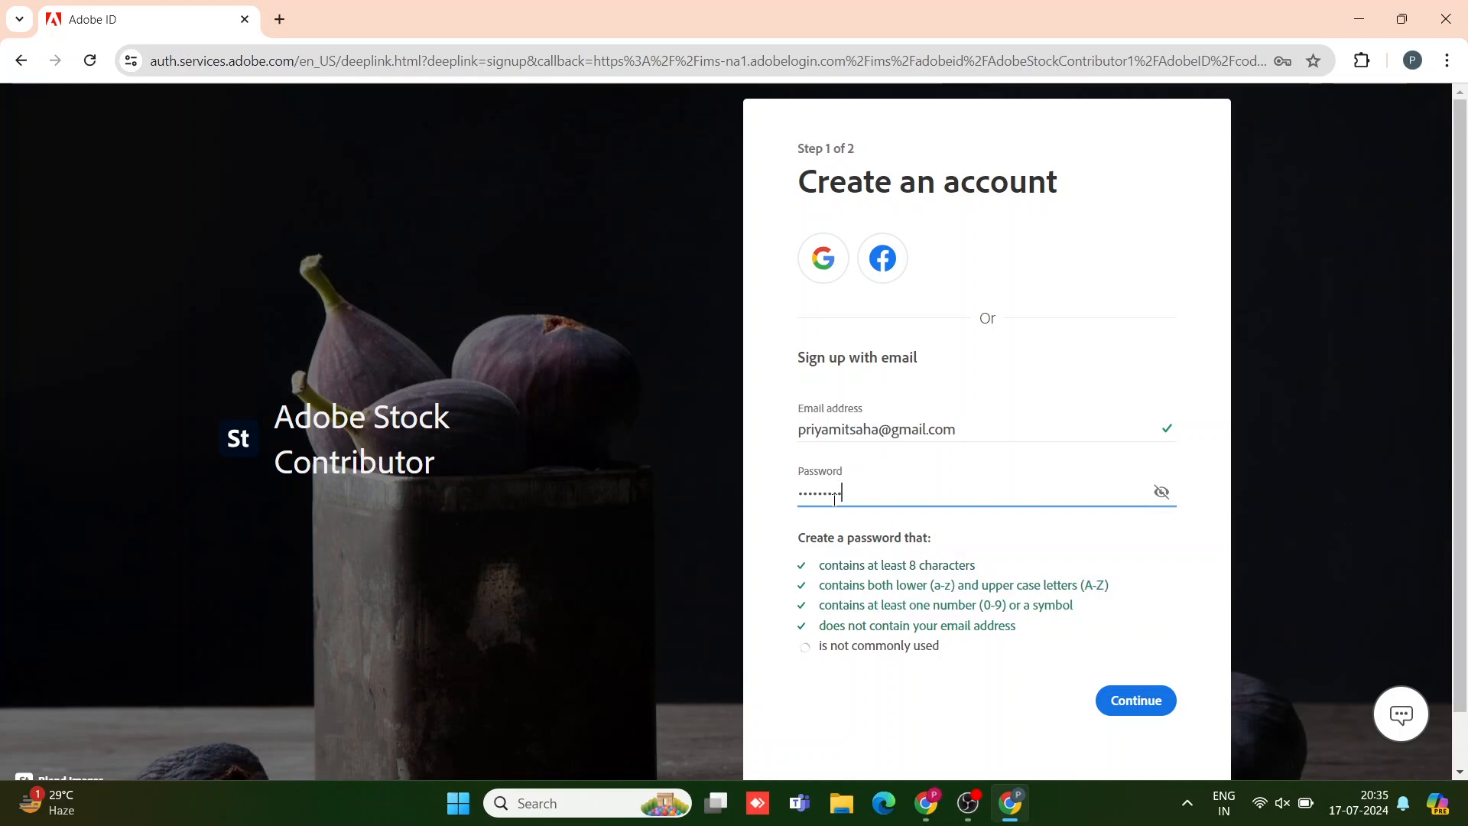
left_click(1118, 700)
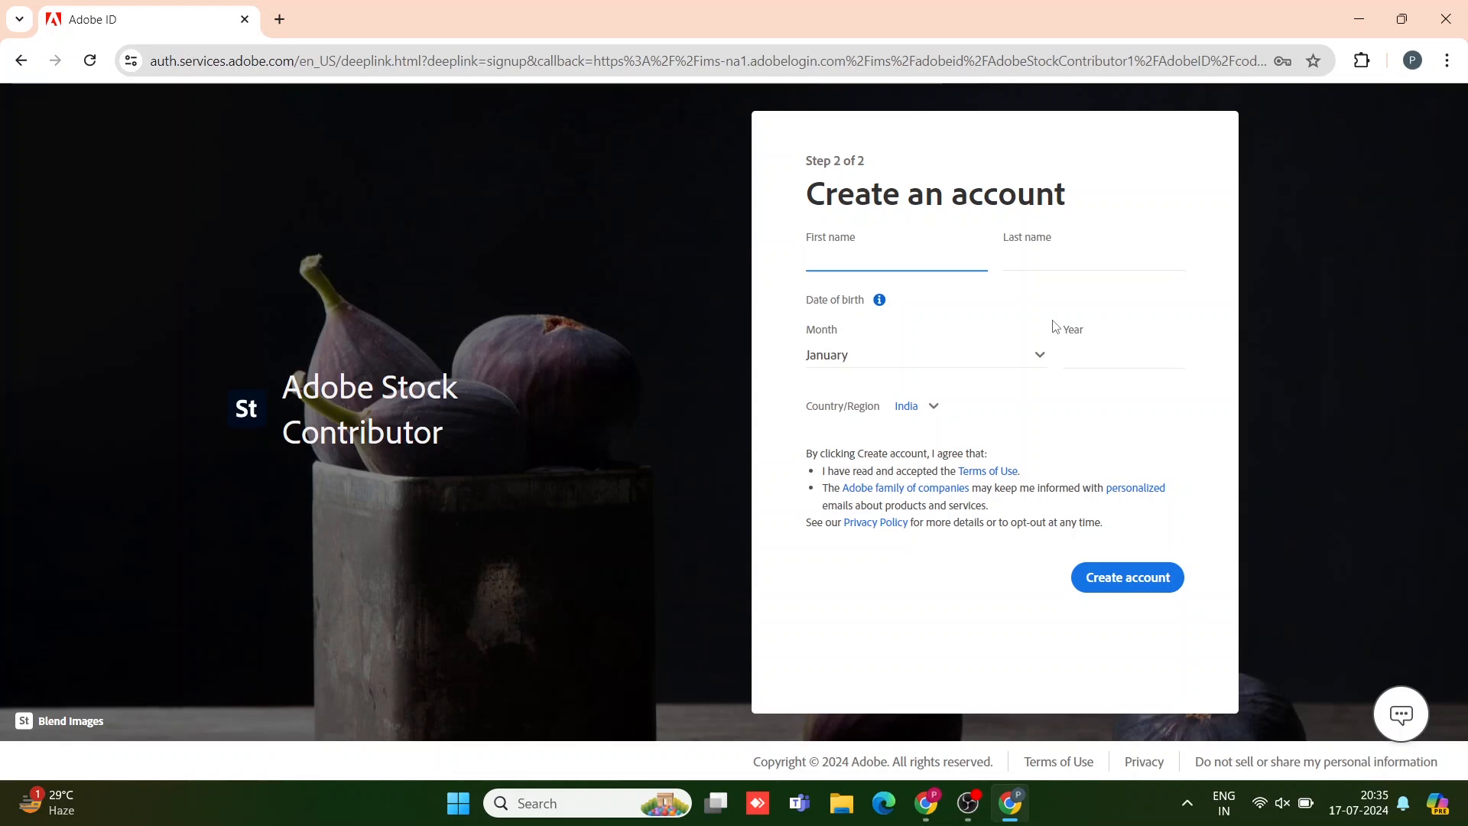
Step: Fill in the contributor's first and last name and a birth date of October 2000
left_click(1033, 264)
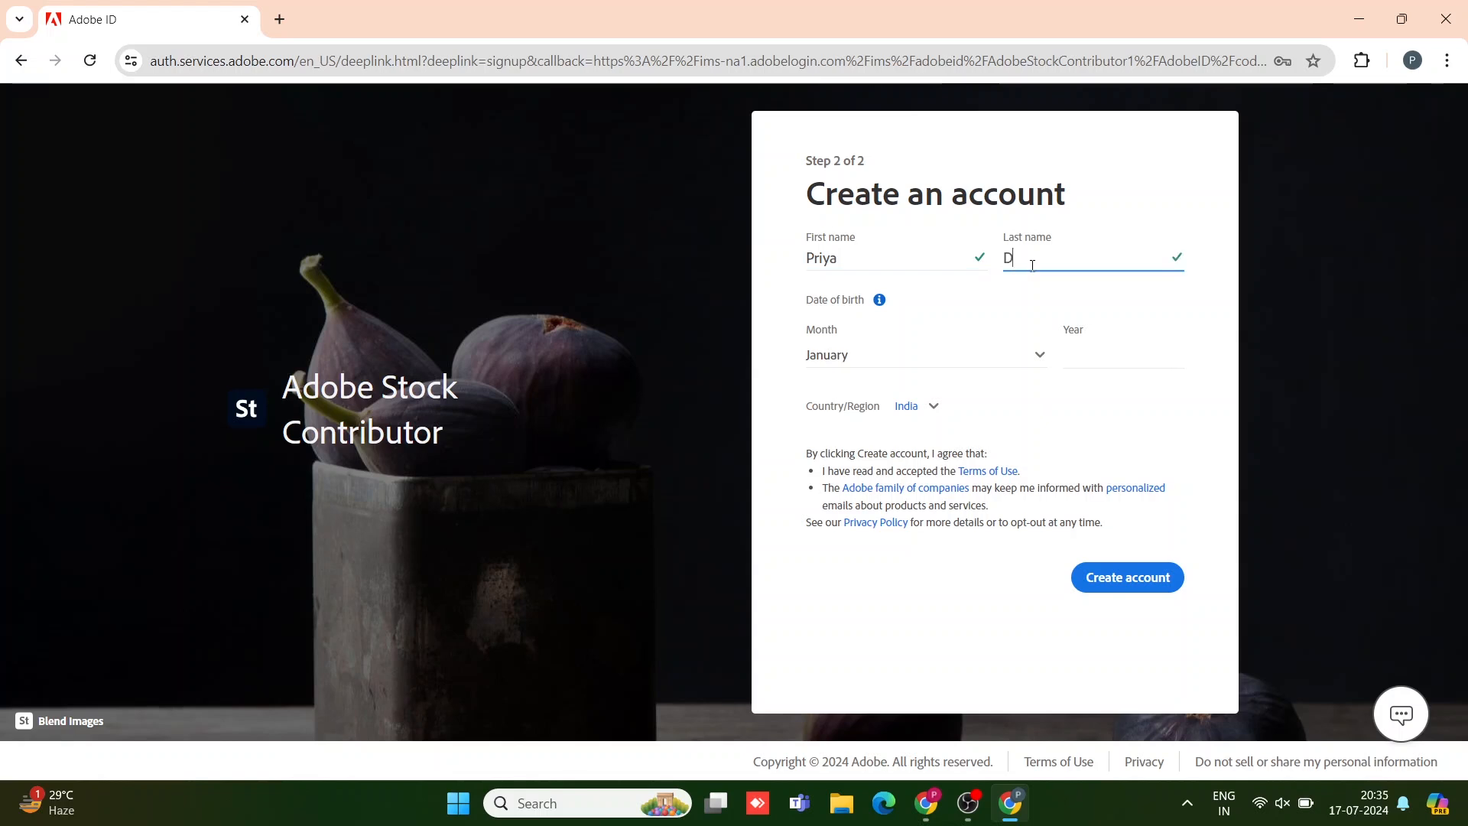
left_click(1040, 358)
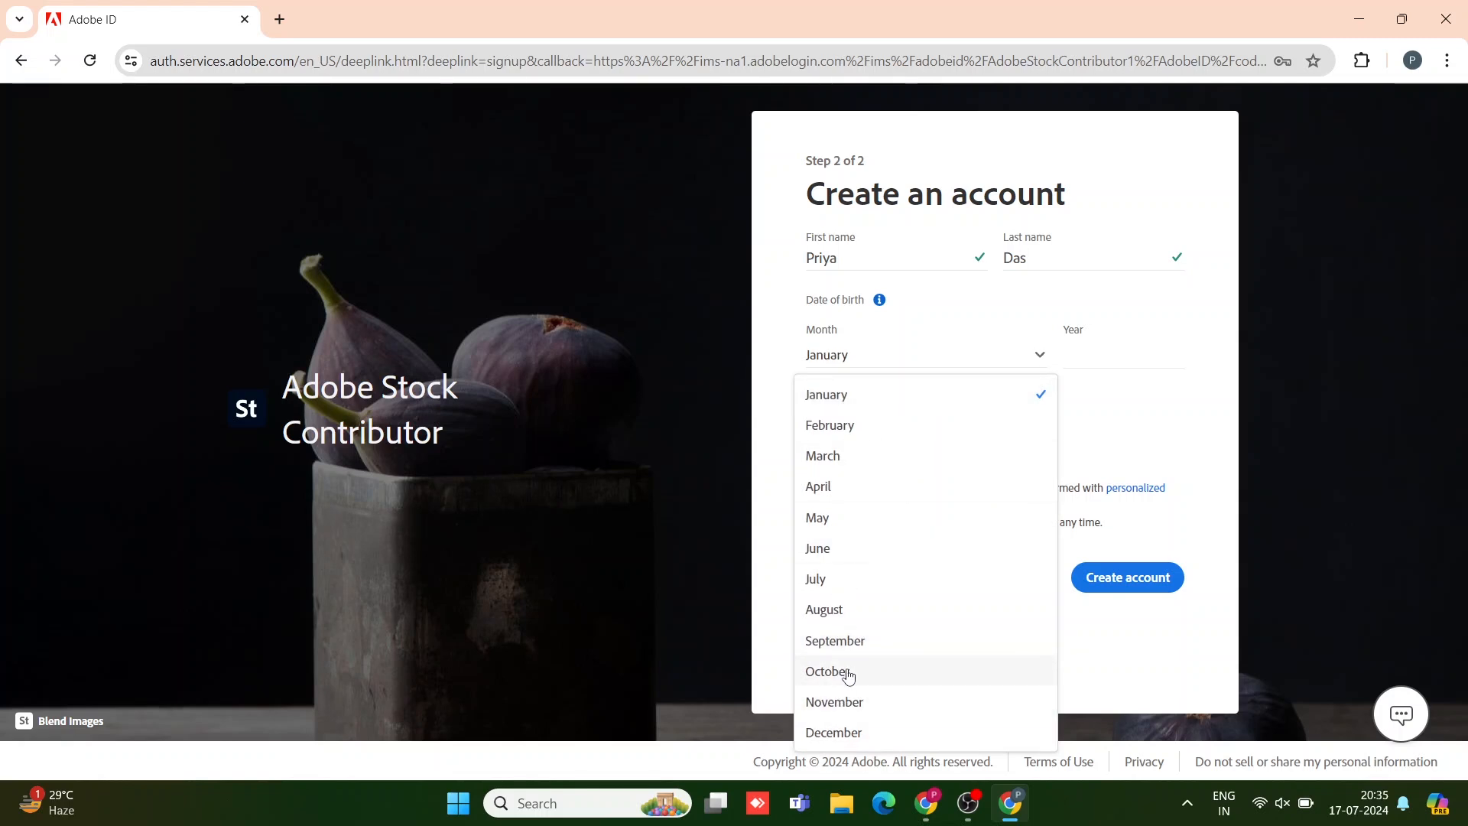
left_click(837, 673)
left_click(1084, 348)
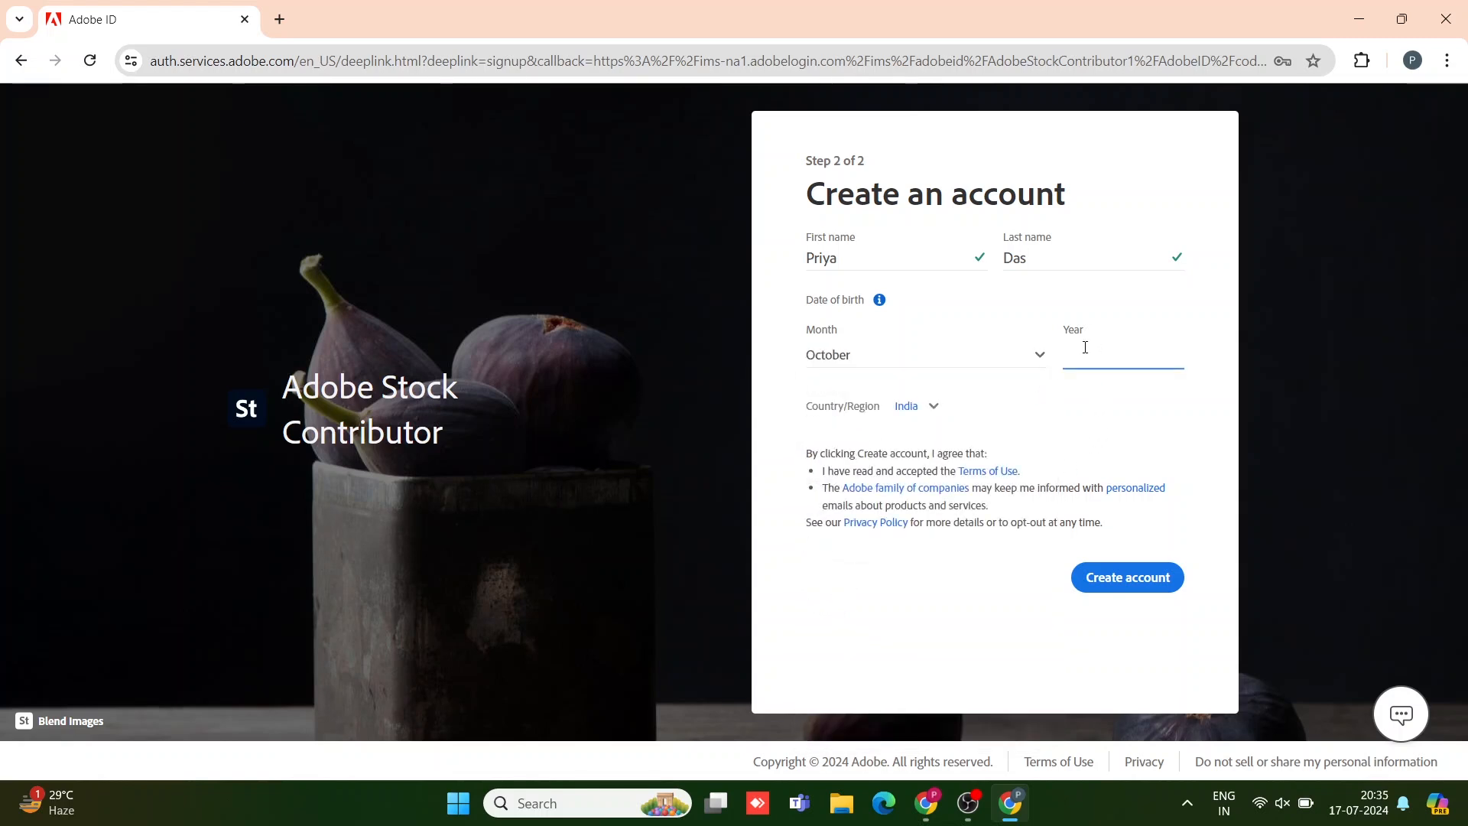
type("2000")
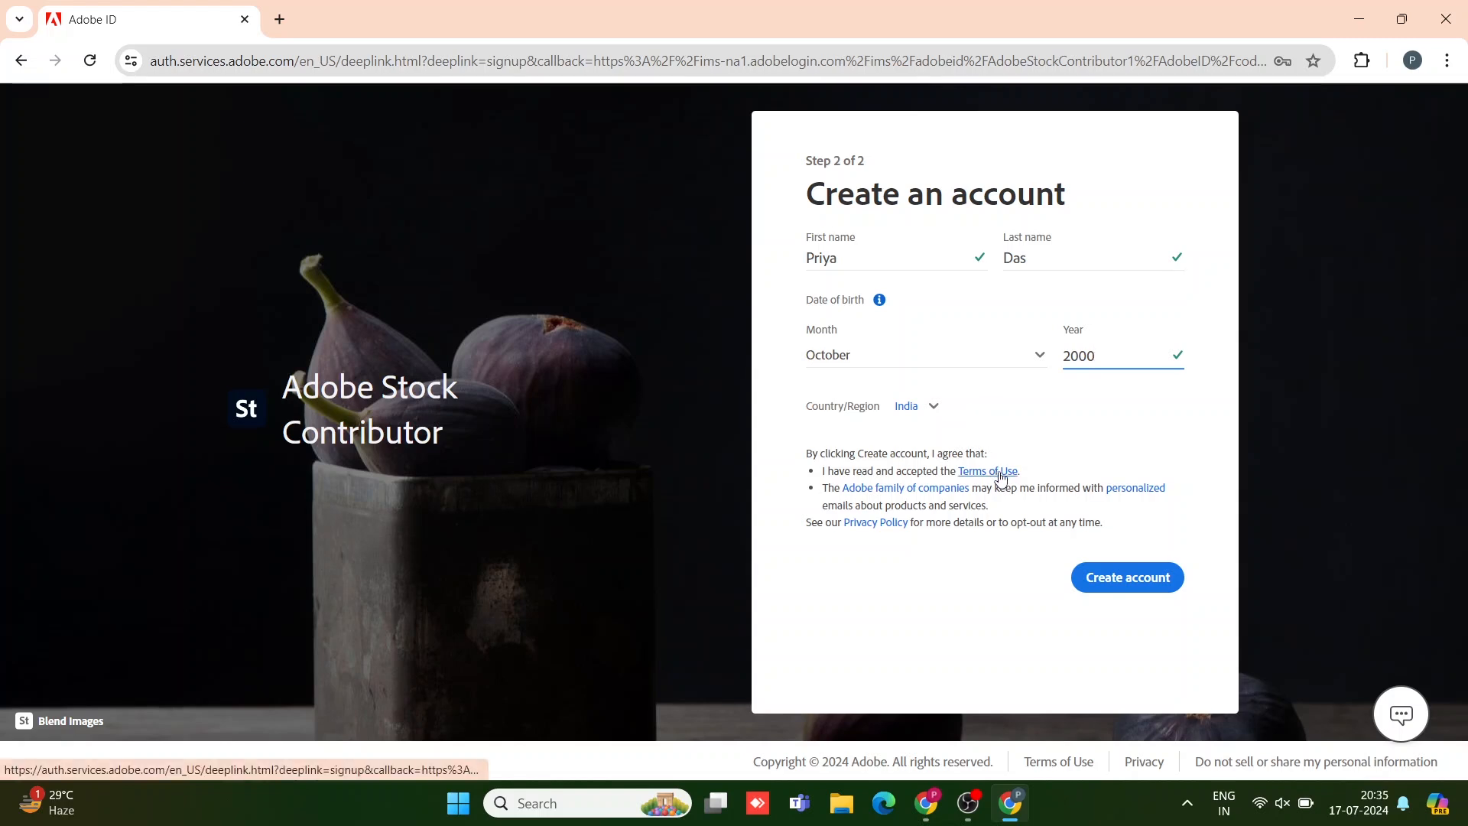
Step: Create the account and continue to the e-mail confirmation step
left_click(1152, 577)
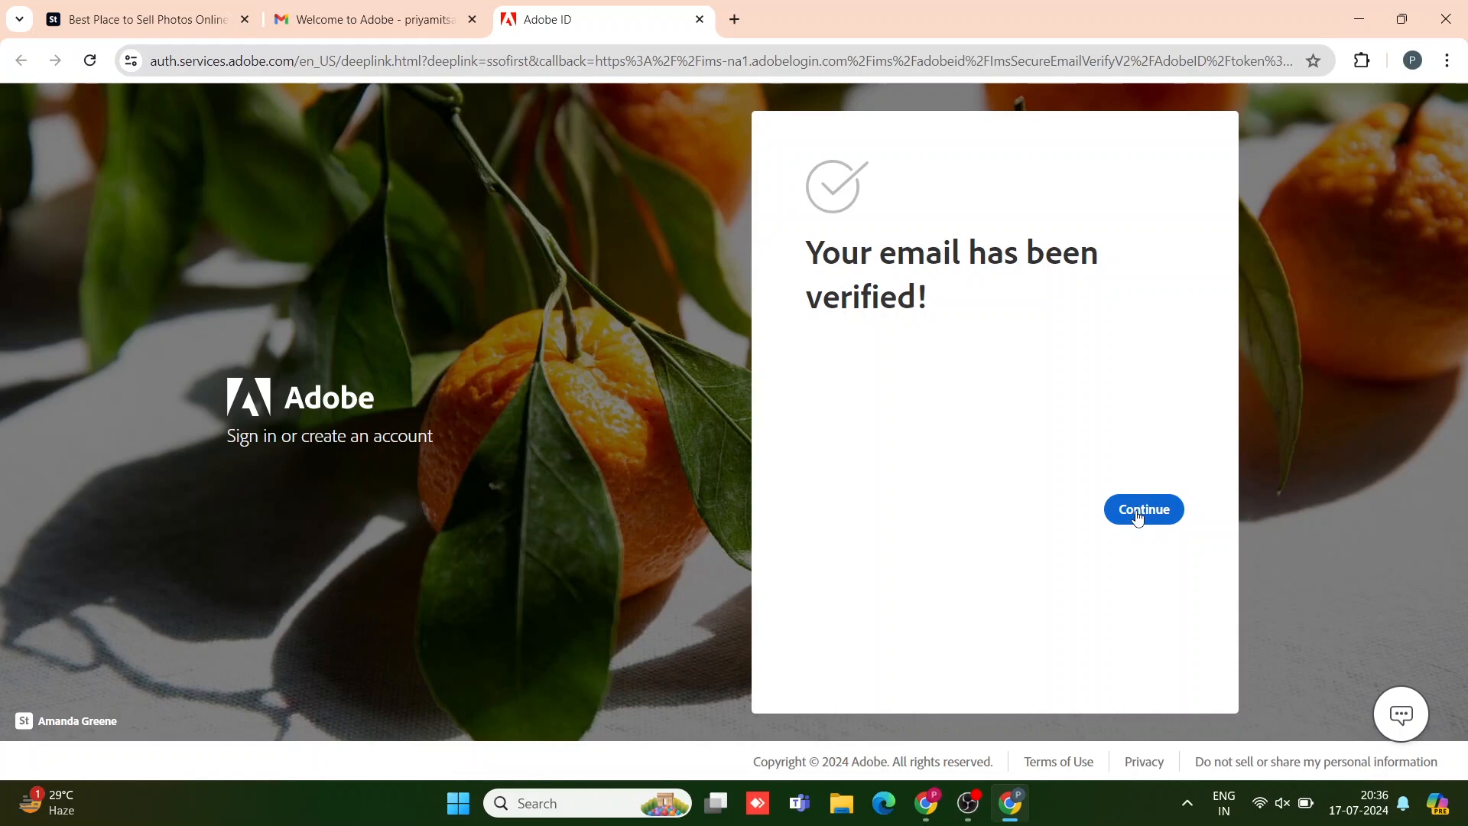
left_click(1138, 510)
Step: Reload the confirmation page and close the Adobe home and Welcome to Adobe mail tabs
left_click(171, 19)
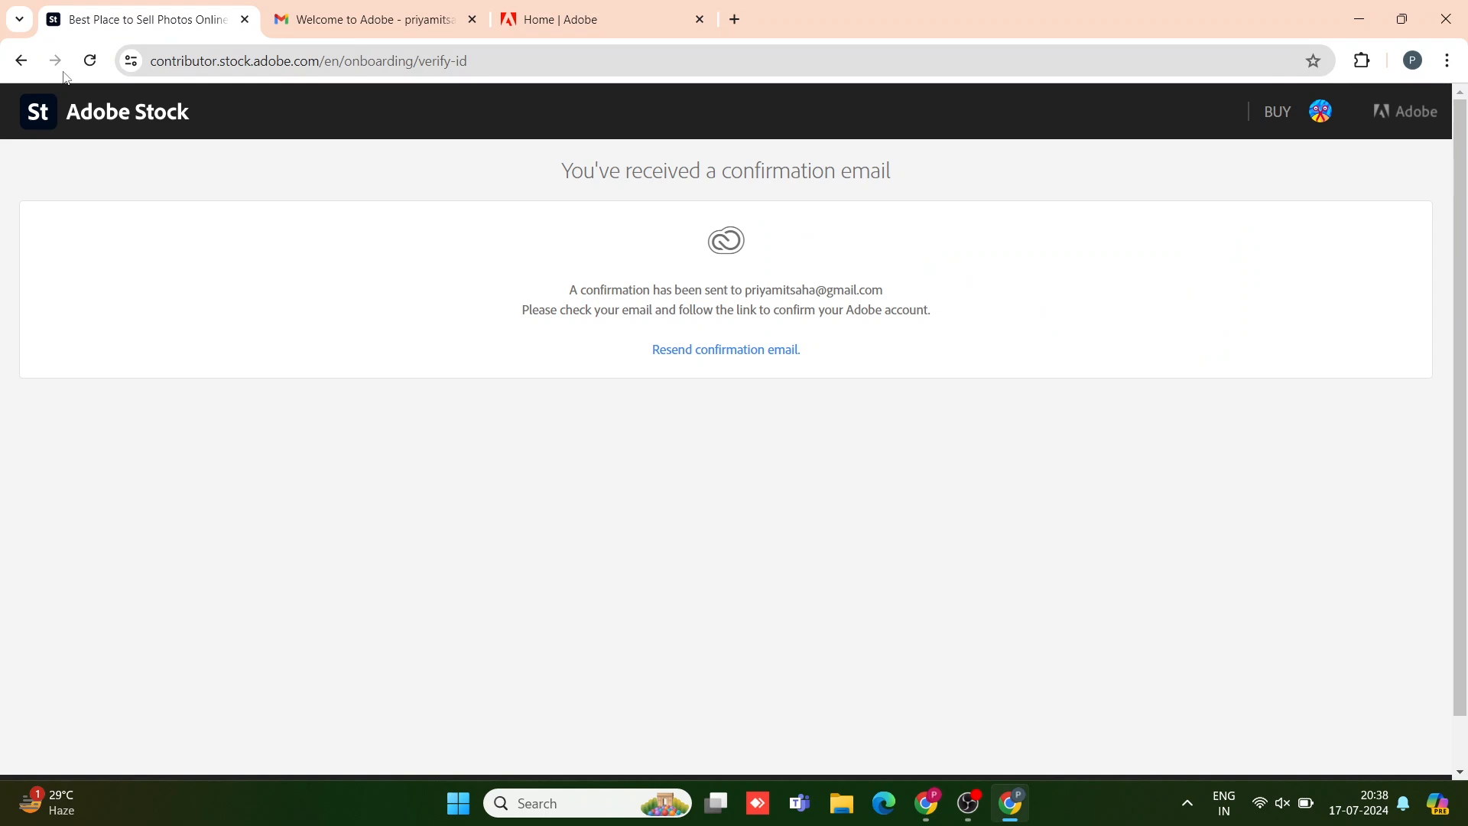
left_click(90, 60)
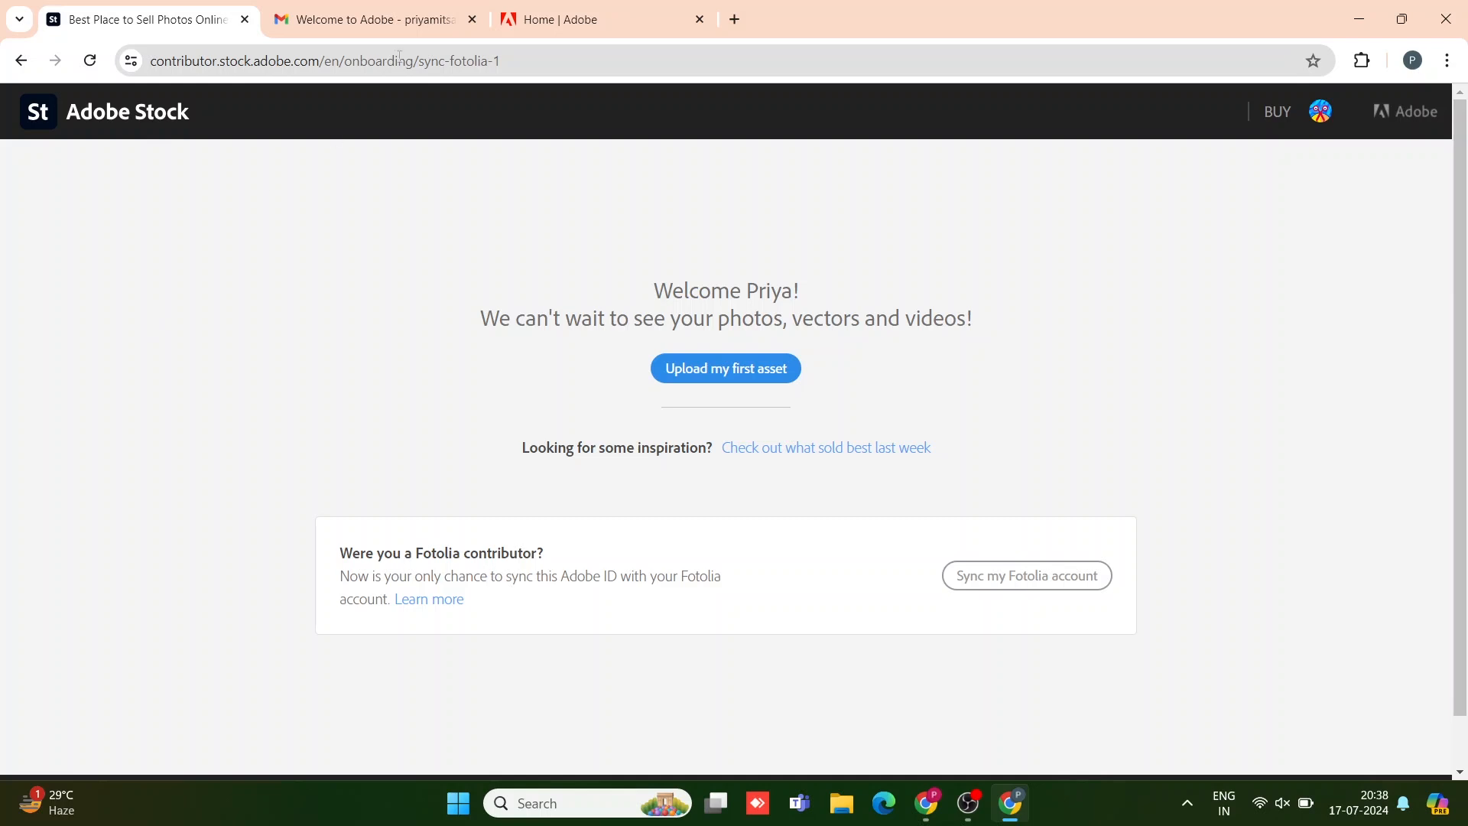
left_click(698, 19)
left_click(471, 20)
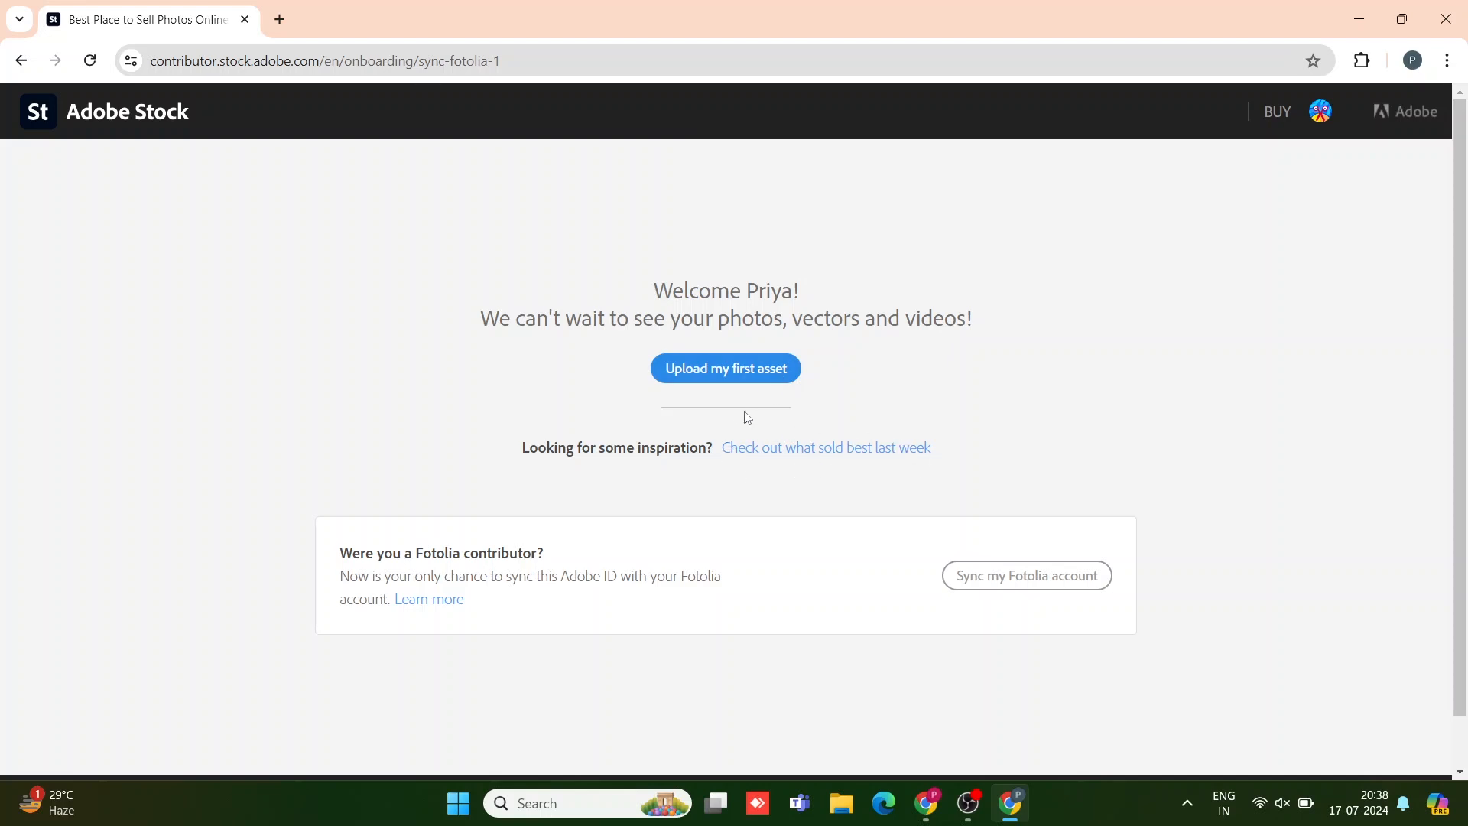
Step: Choose 'Upload my first asset' to bring up the file upload dialog
left_click(725, 375)
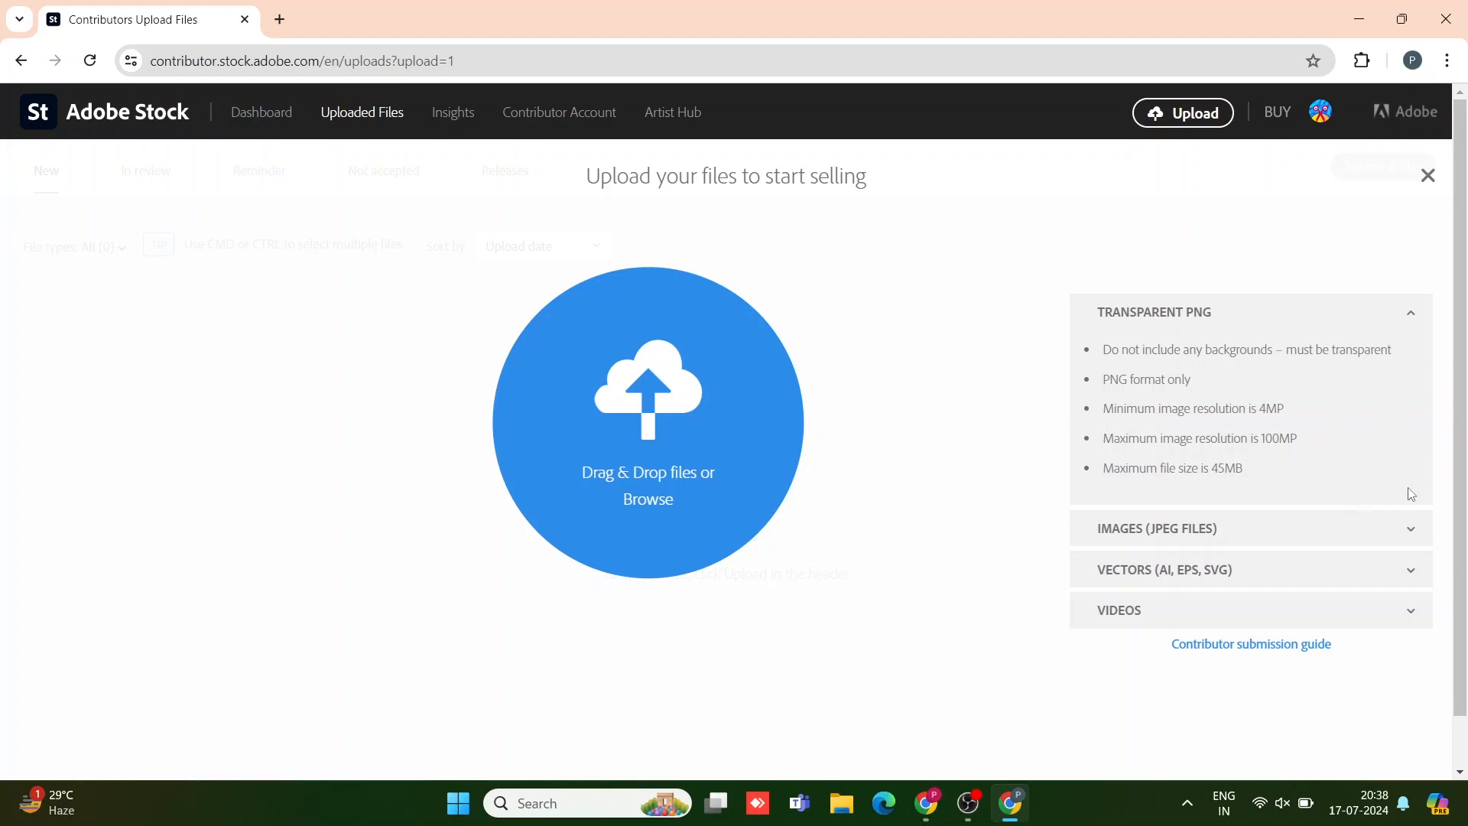
Step: Expand the JPEG image requirements, then the vector (AI, EPS, SVG) requirements
left_click(1412, 539)
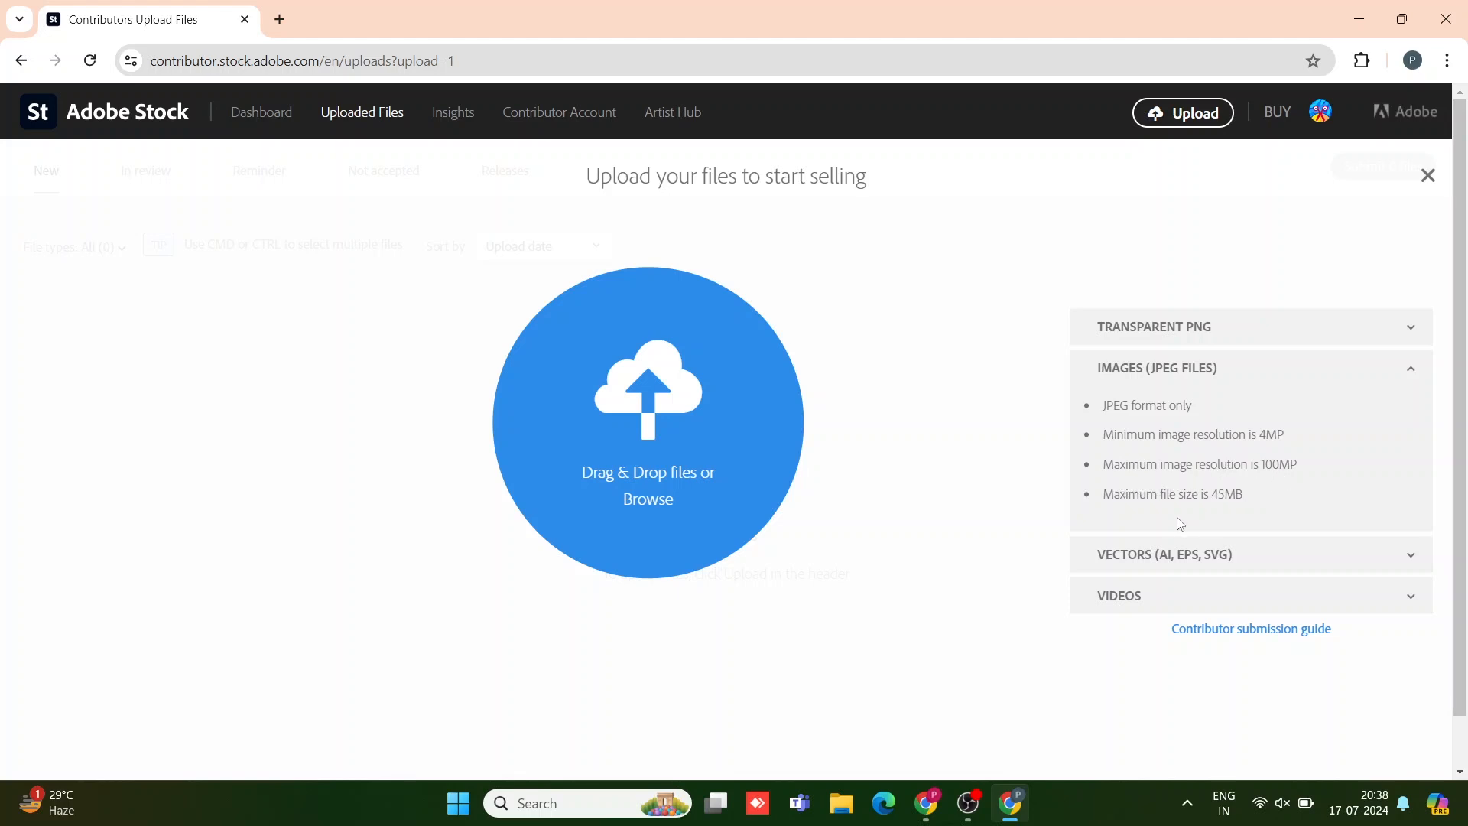
left_click(1417, 563)
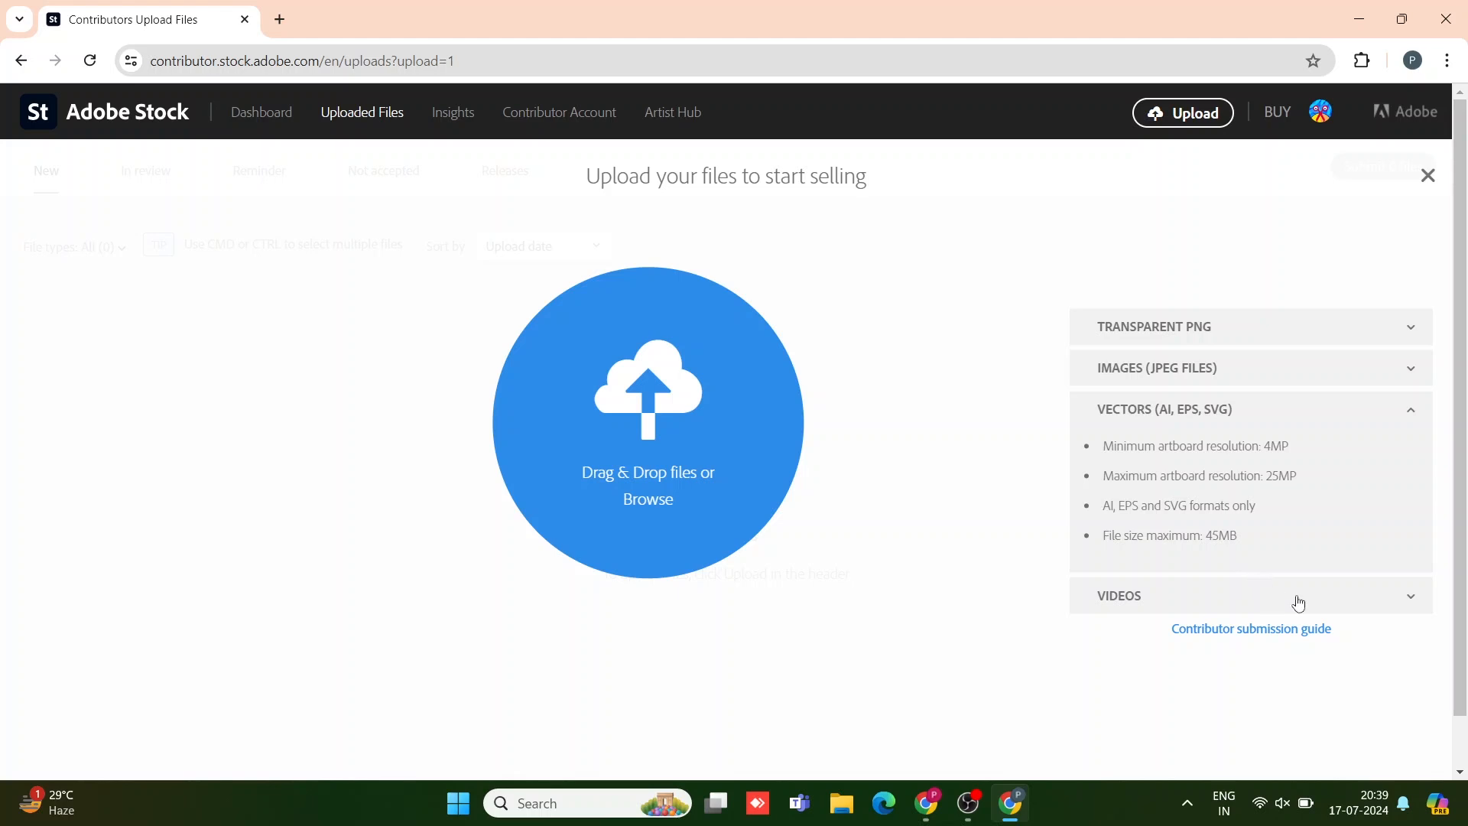
Step: Expand the VIDEOS section: 1,280x720 minimum, MOV/MP4/MPG/AVI, 5–60 seconds, 3,900MB maximum
left_click(1412, 608)
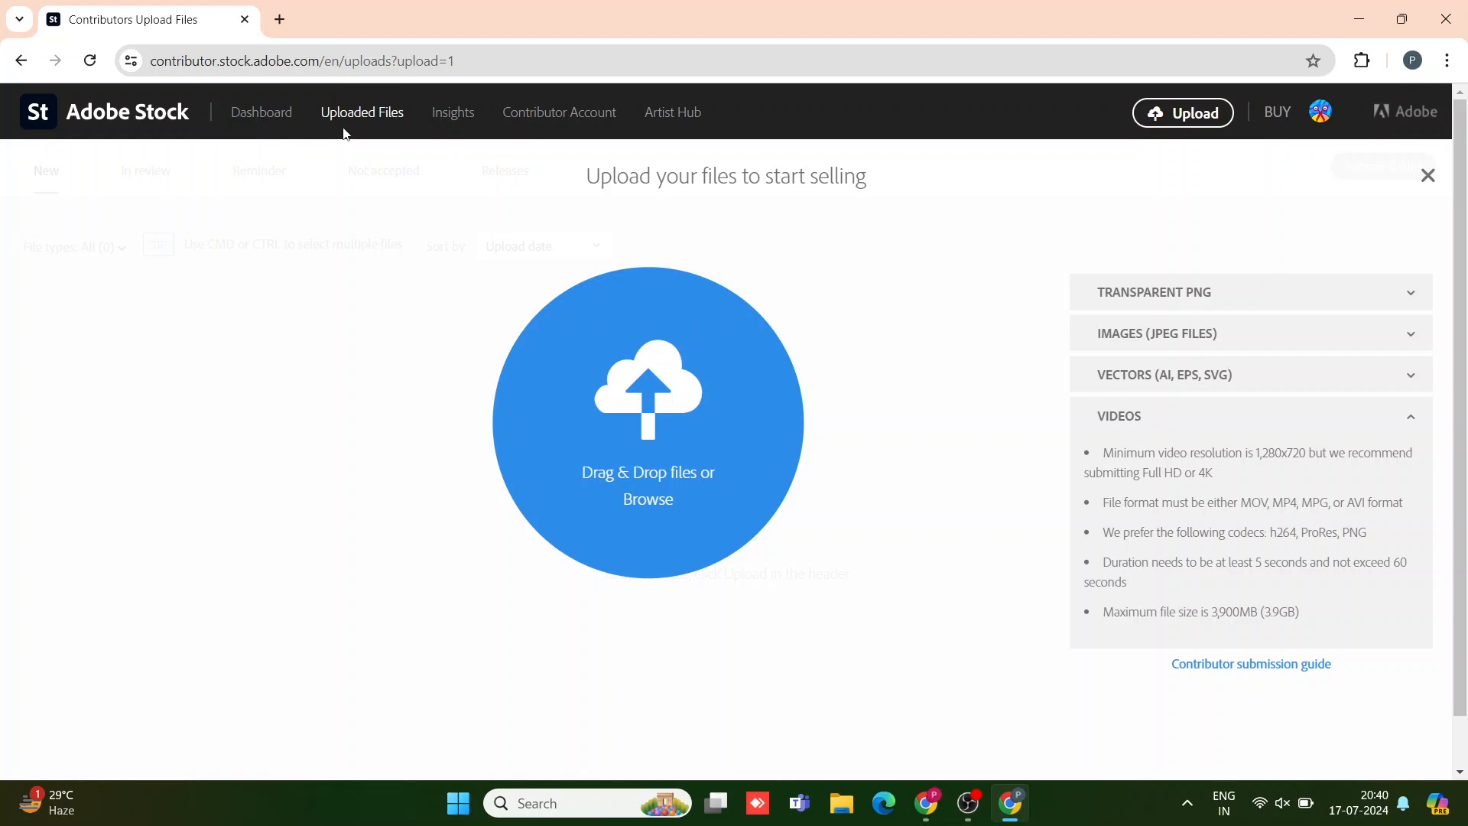
Step: Go to the Dashboard and look over the Time Frame options, keeping This year
left_click(260, 115)
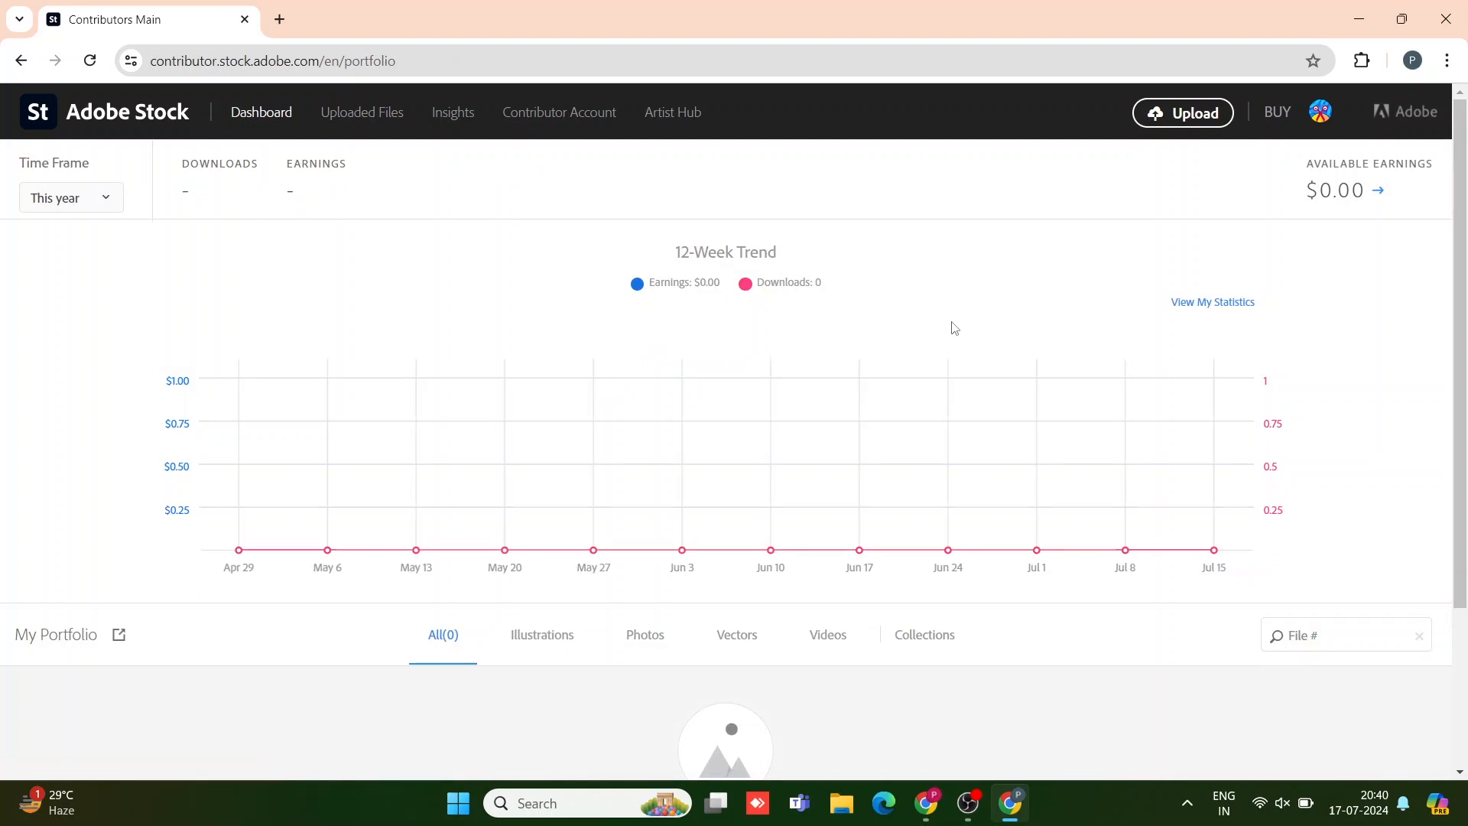
left_click(80, 204)
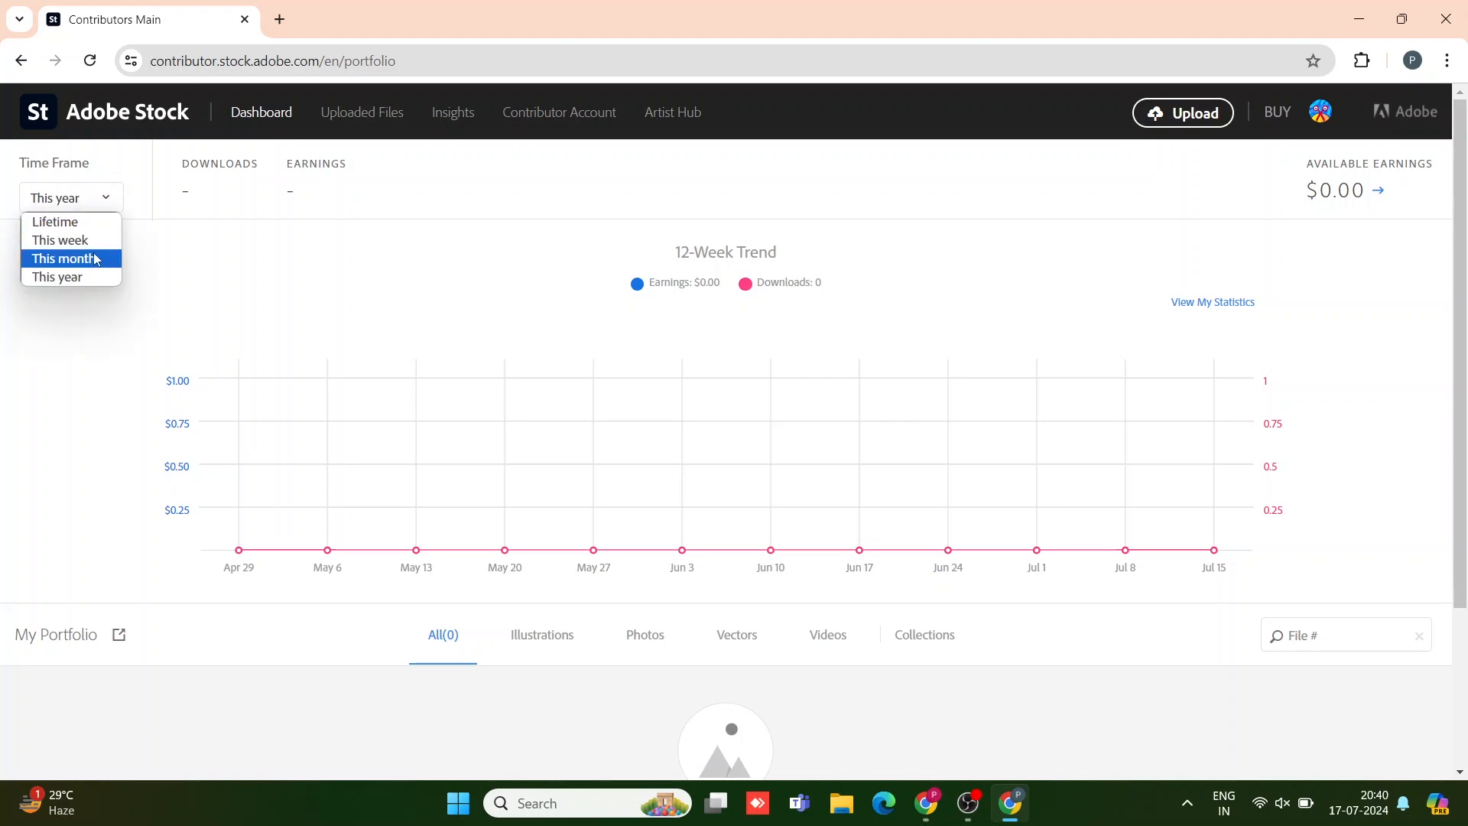
left_click(182, 261)
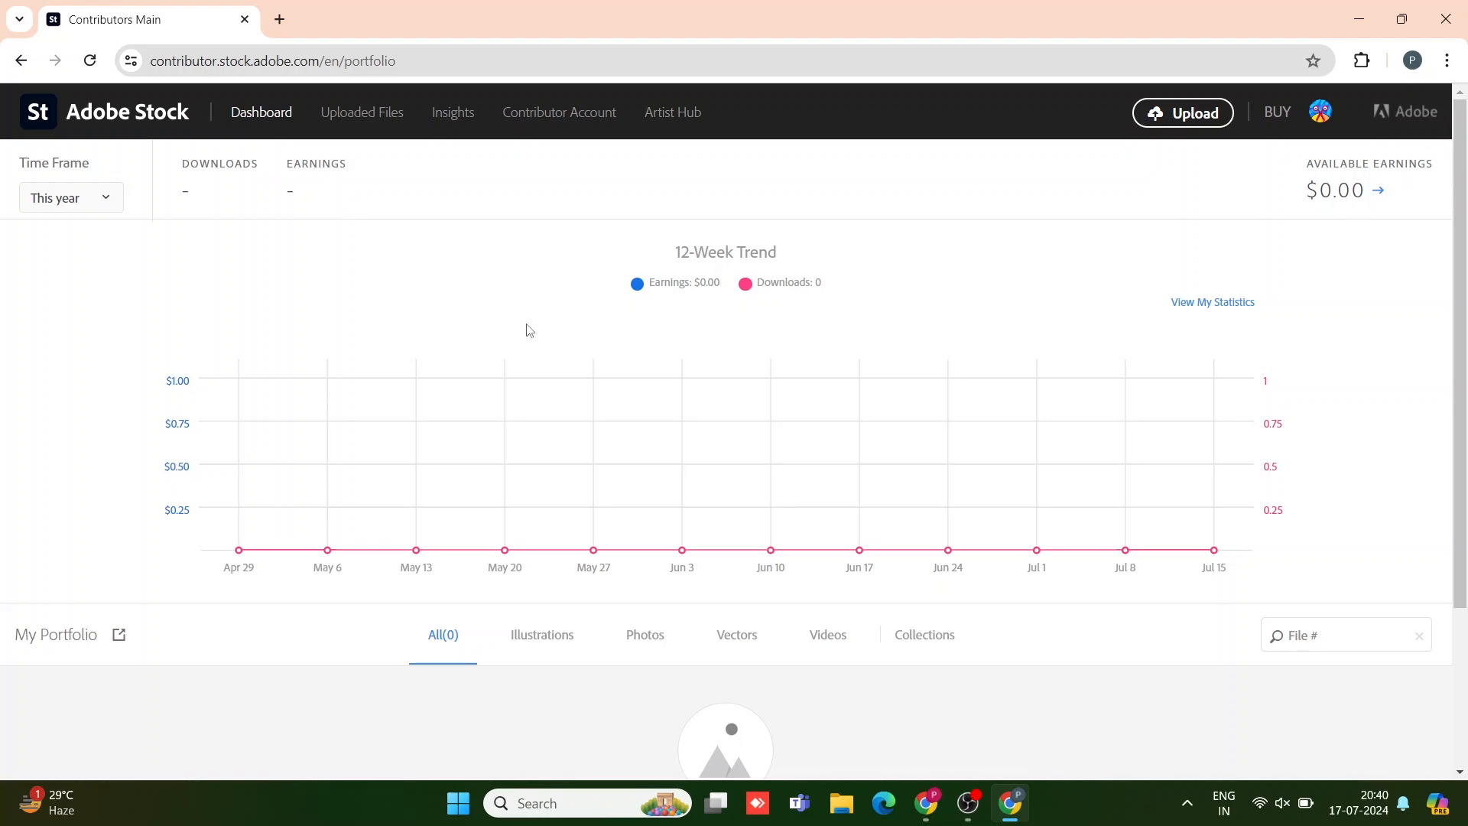
Step: Upload the blue abstract background image from the Uploaded Files page
left_click(386, 114)
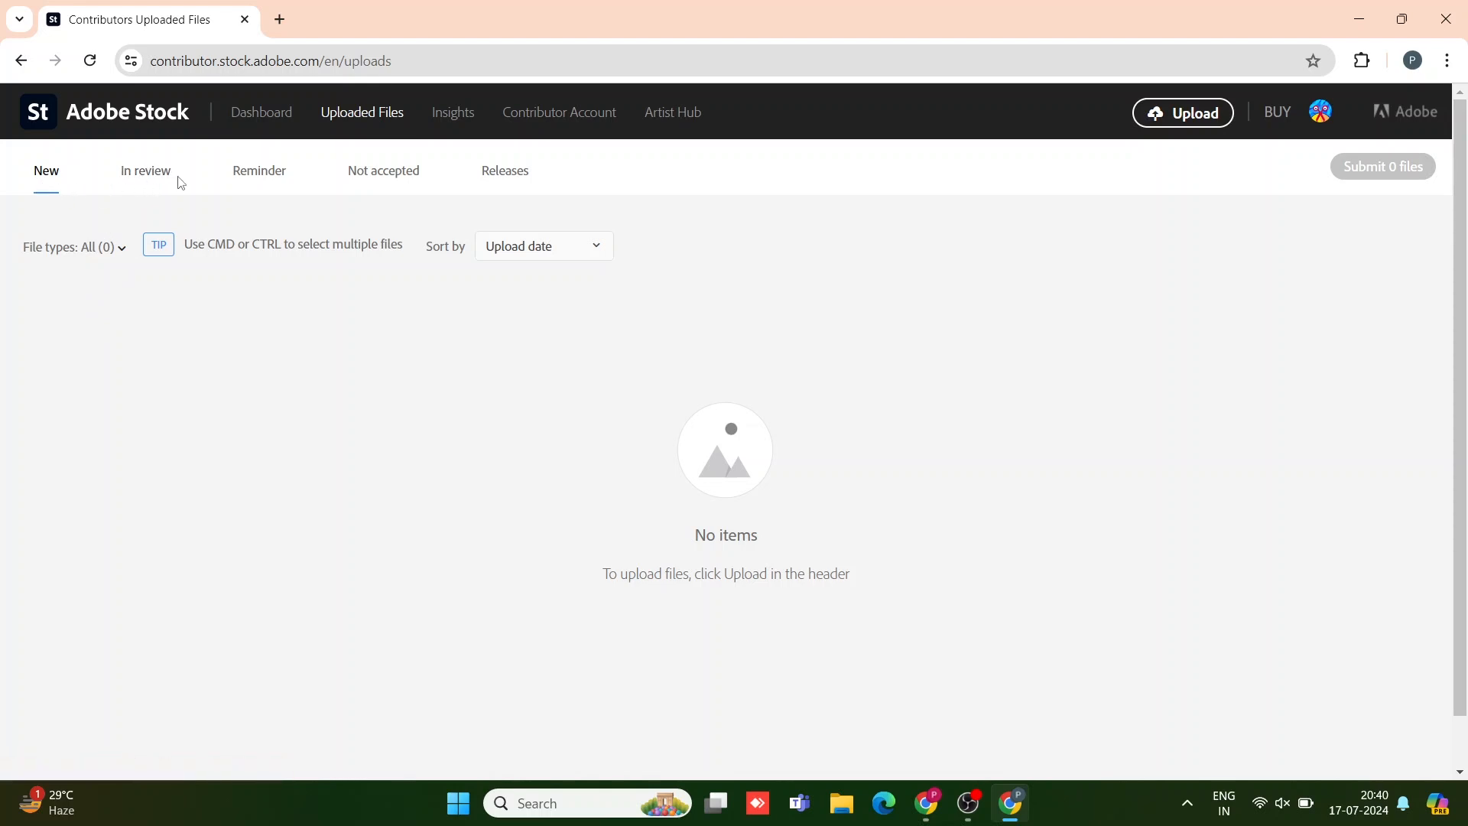
left_click(1193, 114)
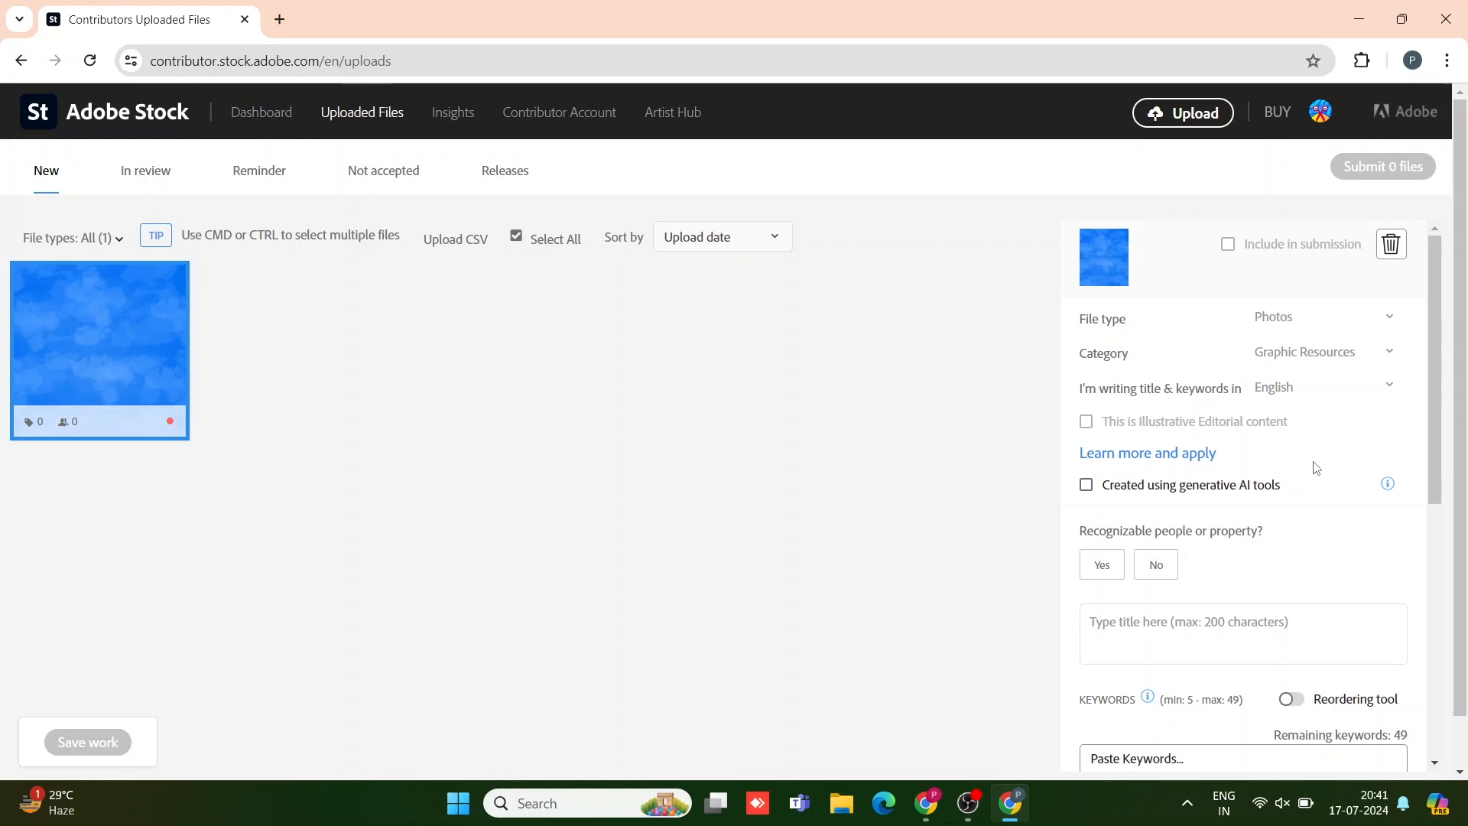
Step: Title the blue image 'abstract blue background' using the title suggestions
scroll(1331, 501, "down", 2)
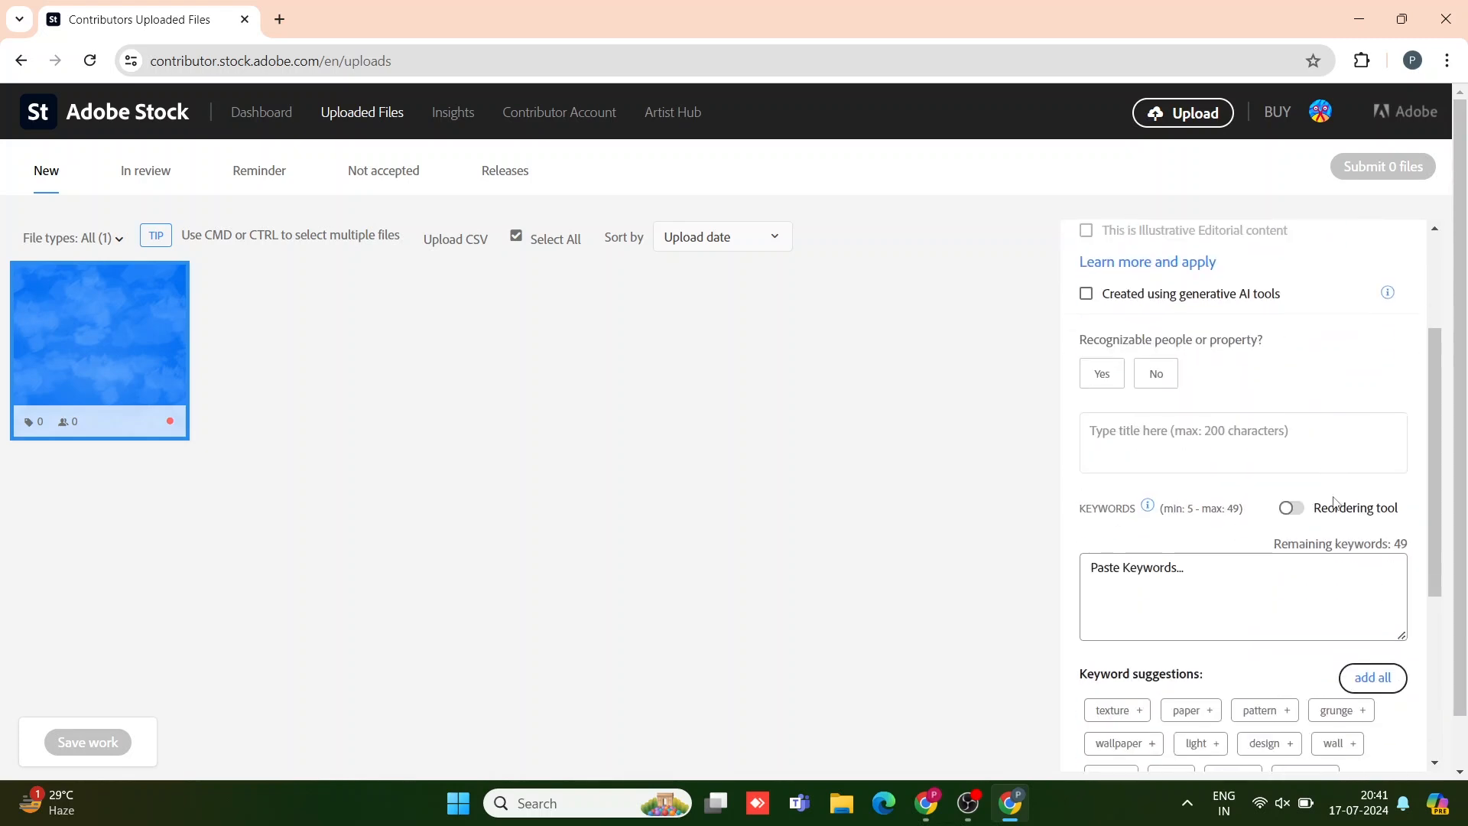
left_click(1122, 441)
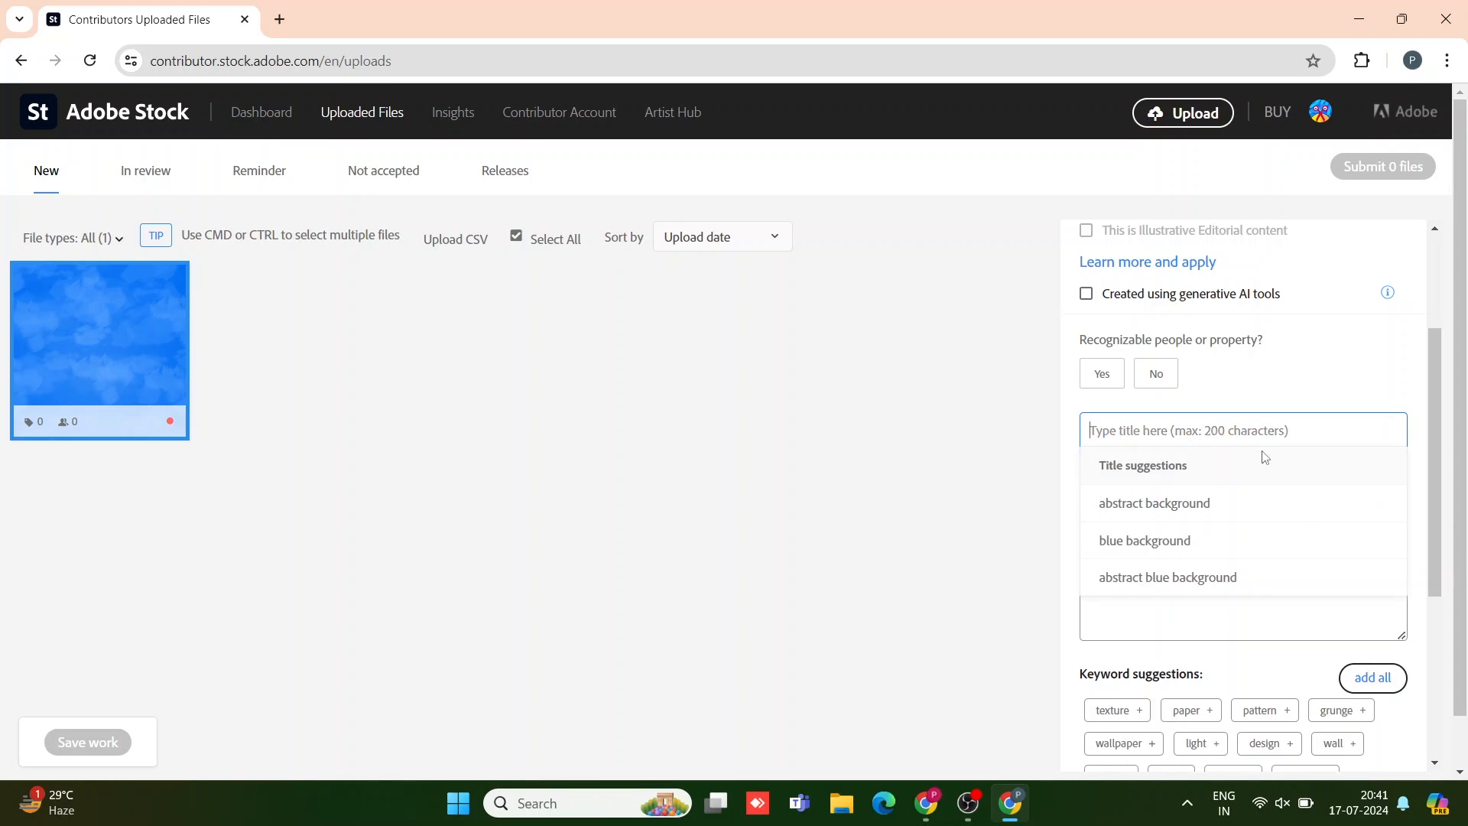
left_click(1161, 579)
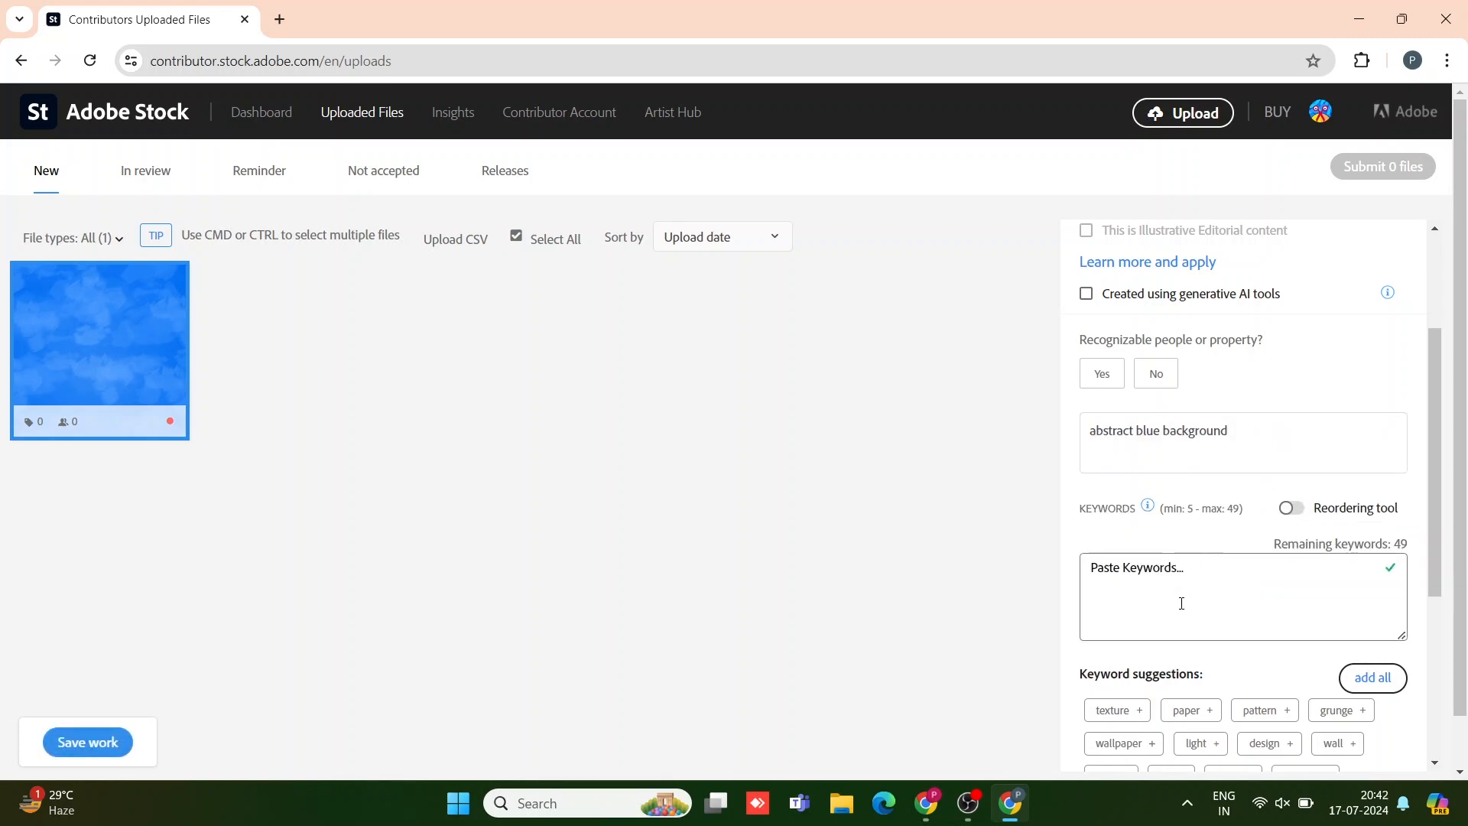
Step: Add keywords texture, paper, pattern, wallpaper, design, wall, blue, art, paint, color, backgrounds, snow, canvas
scroll(1206, 588, "down", 3)
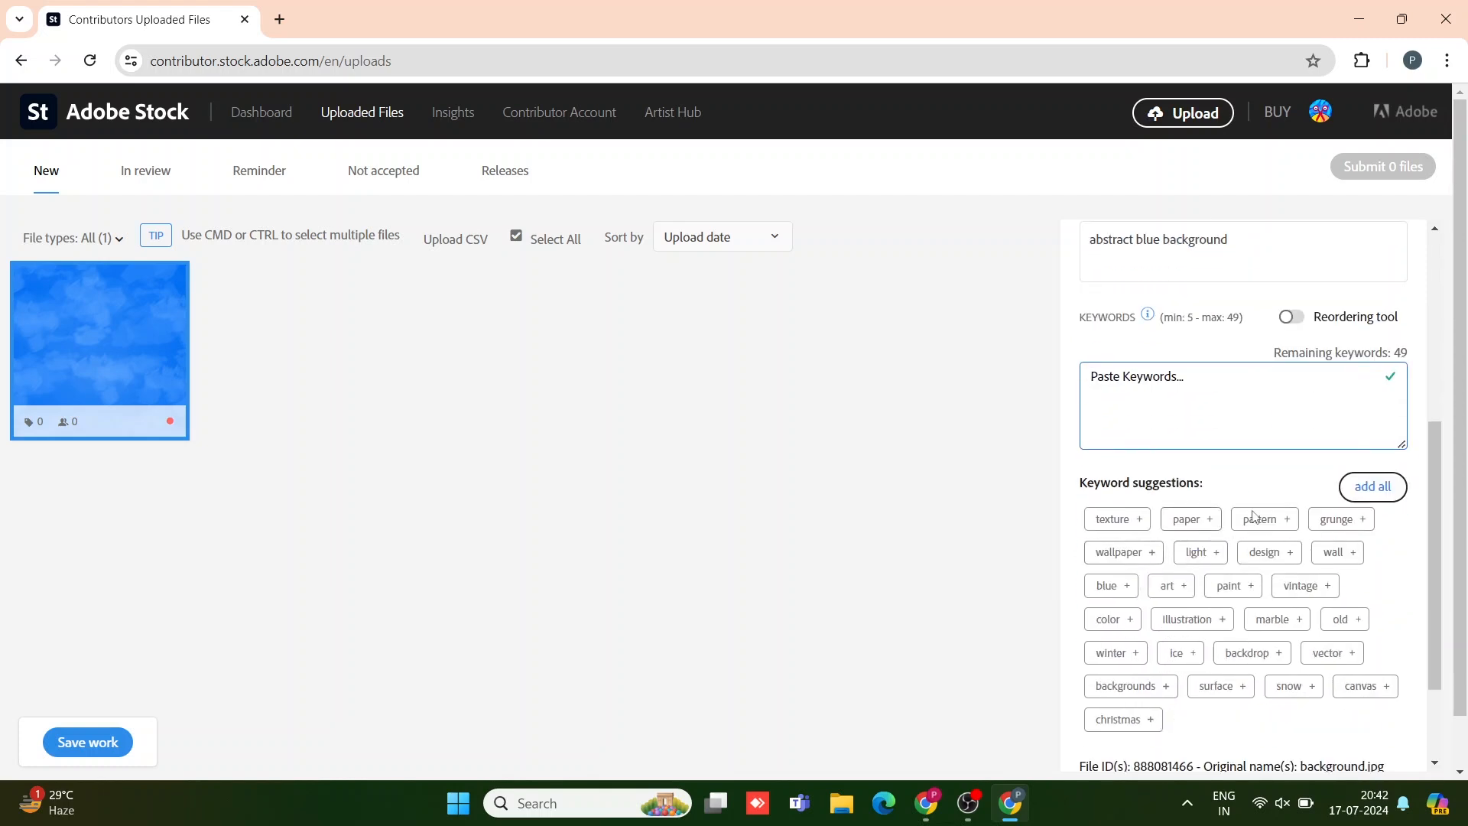
left_click(1137, 520)
left_click(1211, 533)
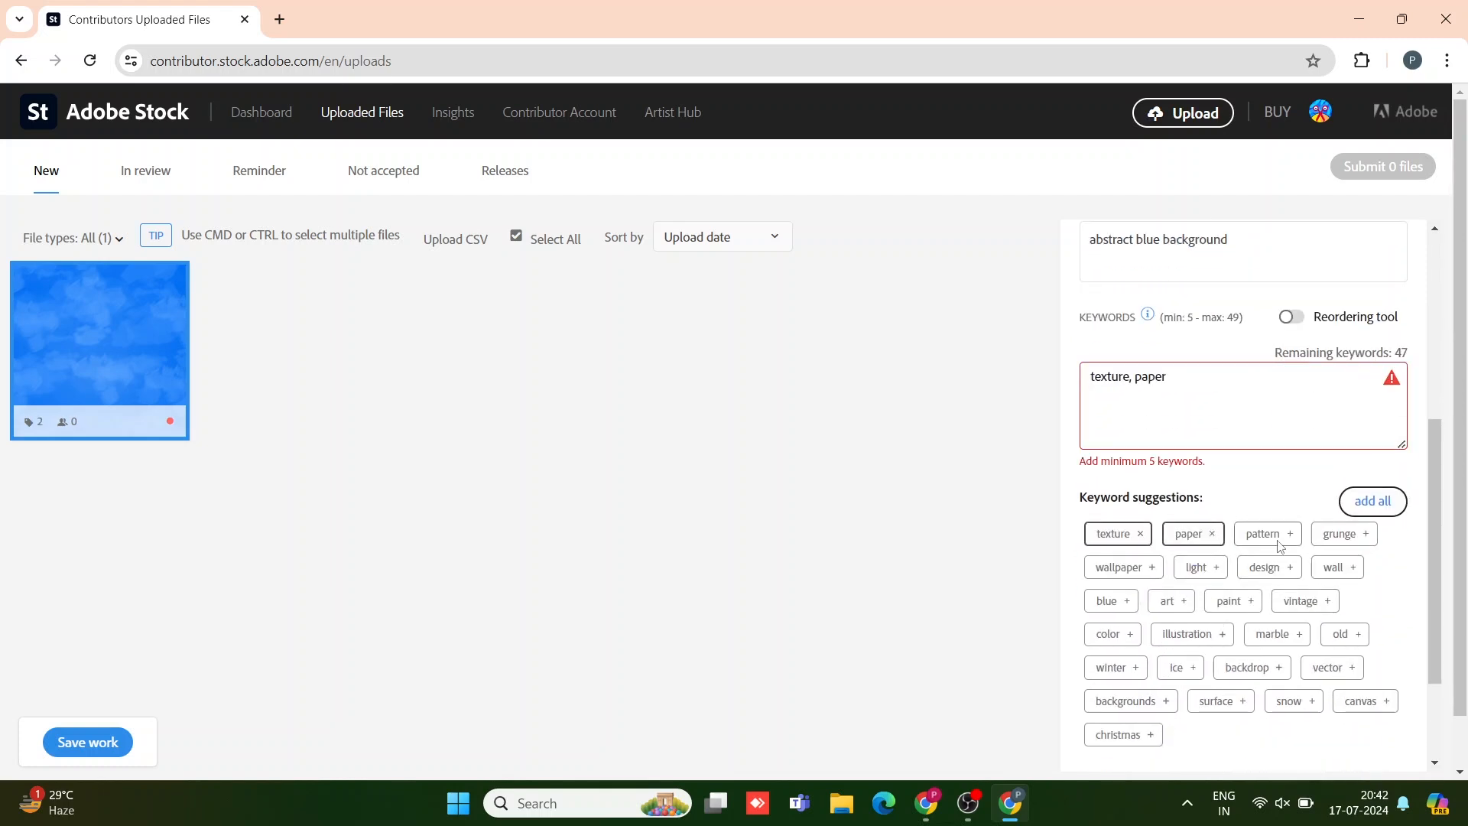
left_click(1288, 535)
left_click(1152, 567)
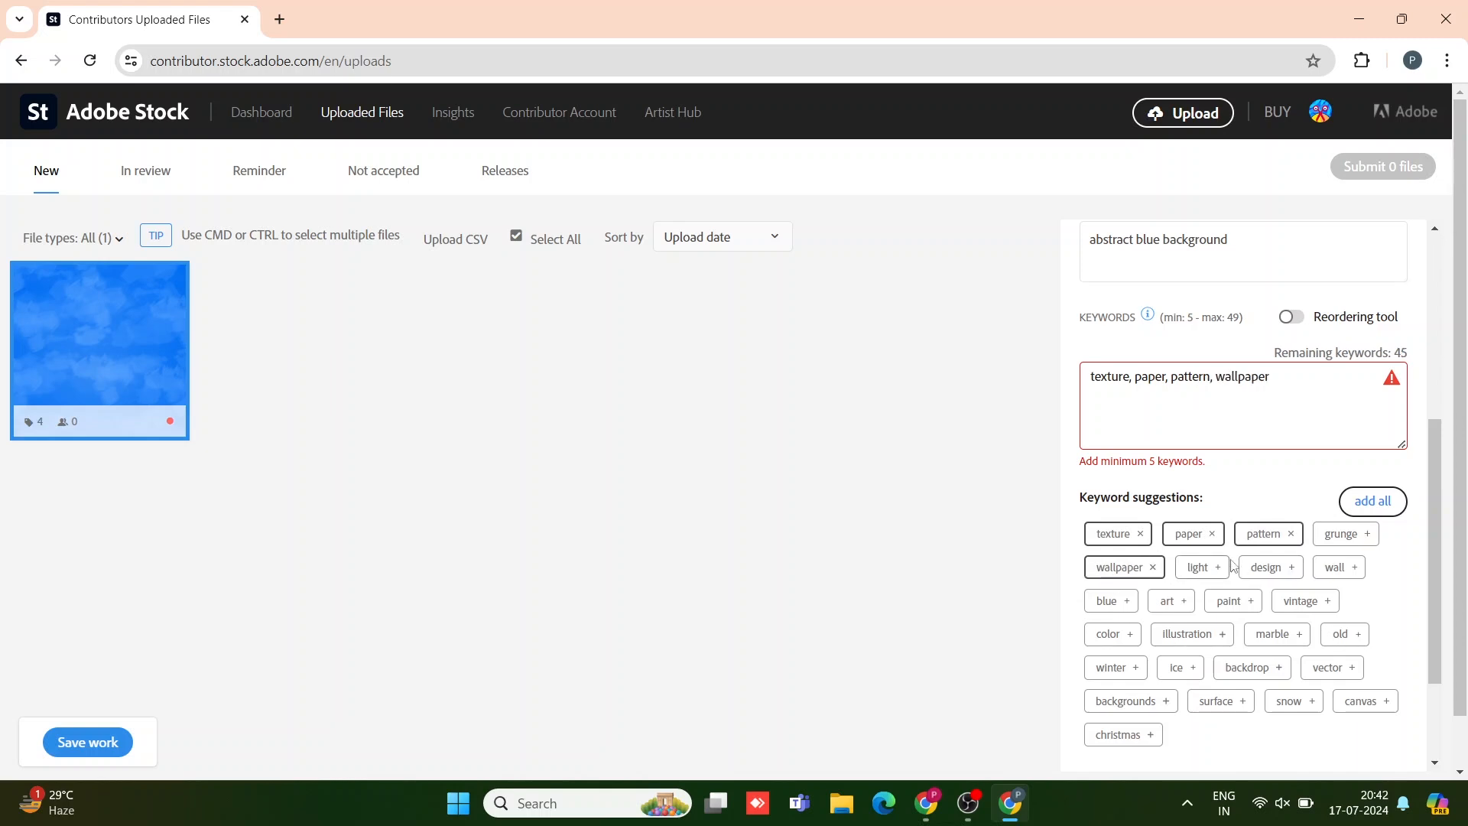
left_click(1291, 568)
left_click(1340, 553)
left_click(1124, 585)
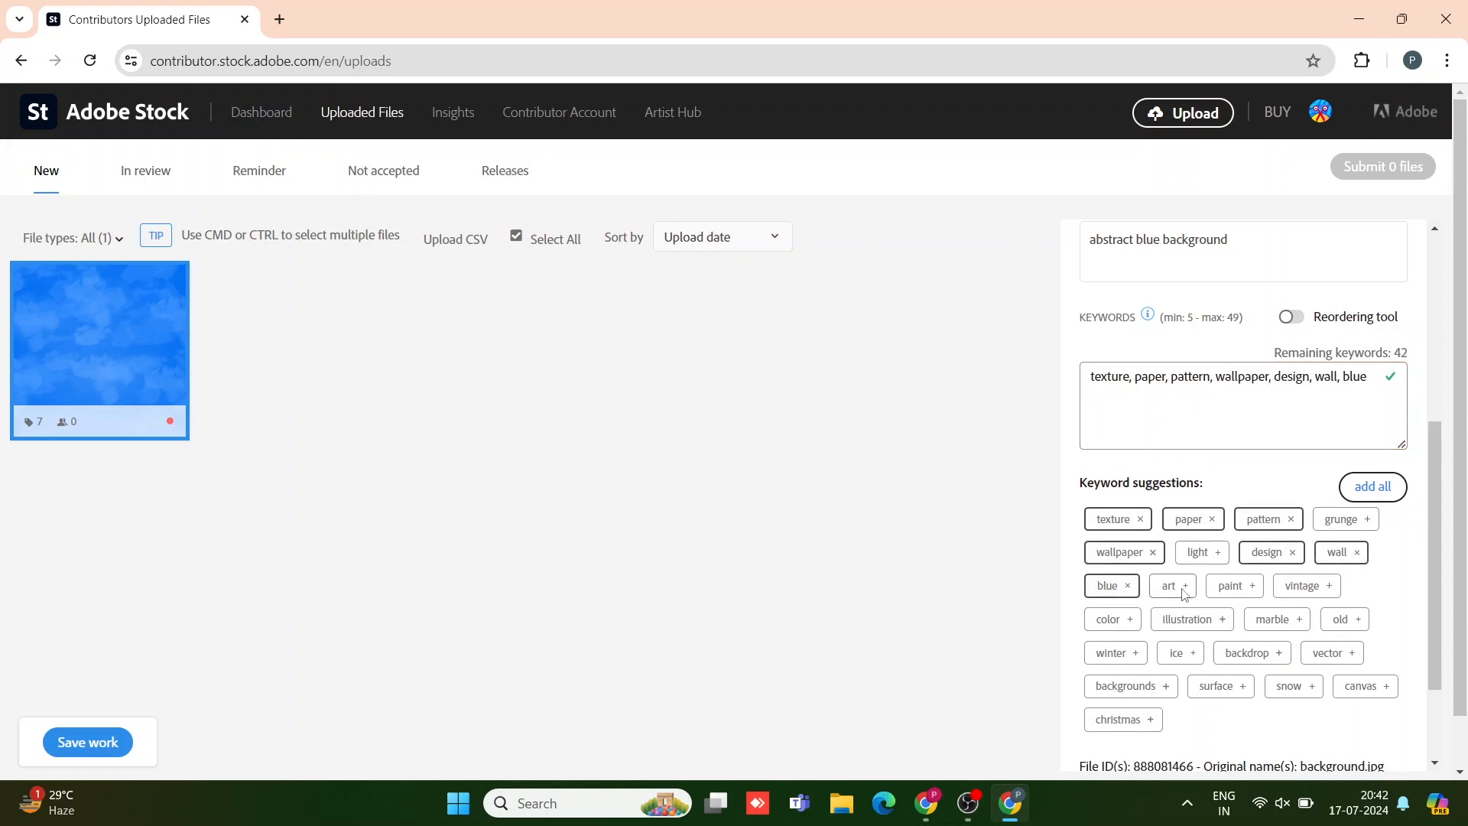
left_click(1182, 585)
left_click(1251, 586)
left_click(1130, 620)
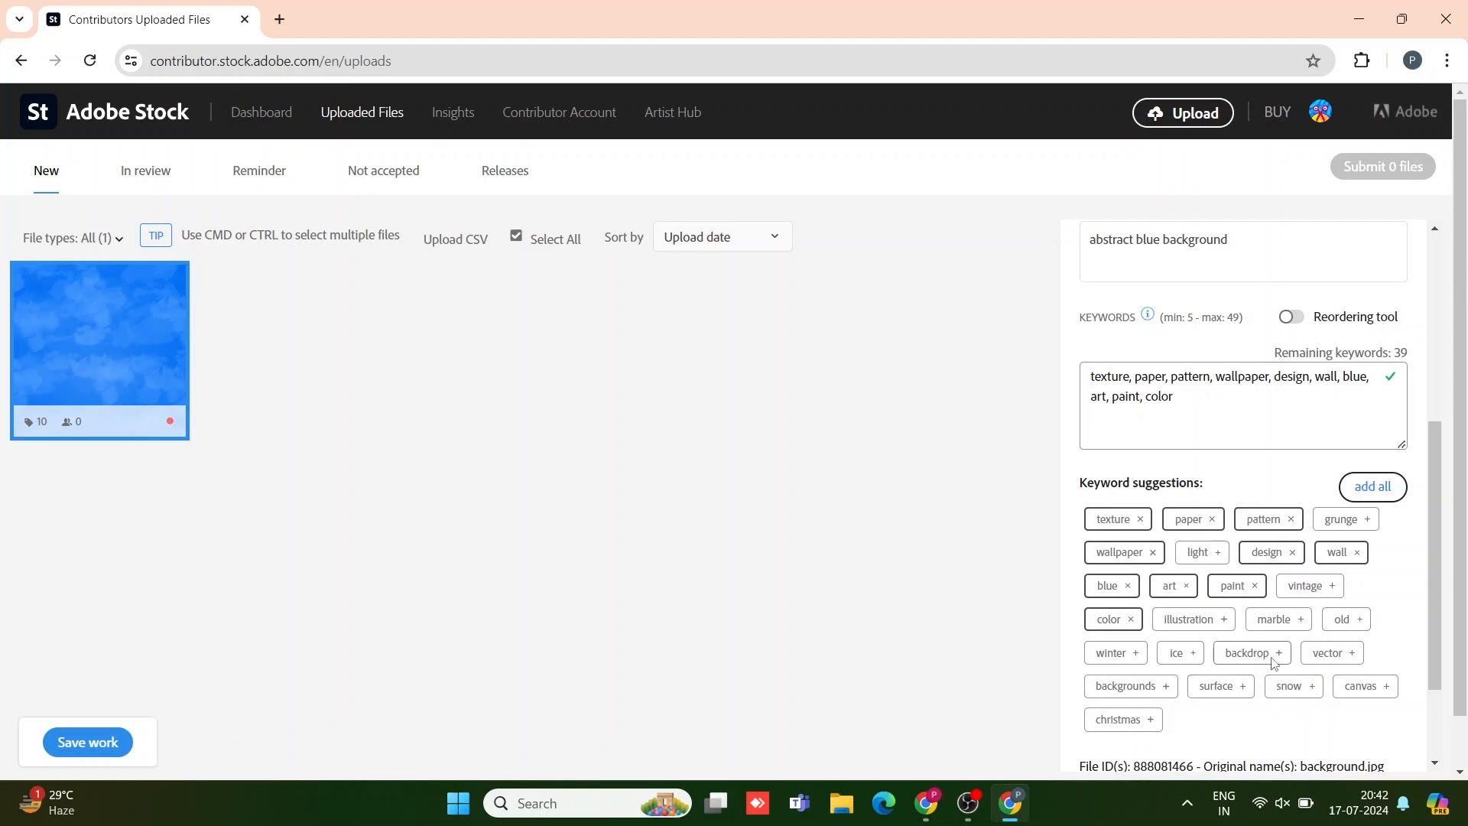
left_click(1156, 686)
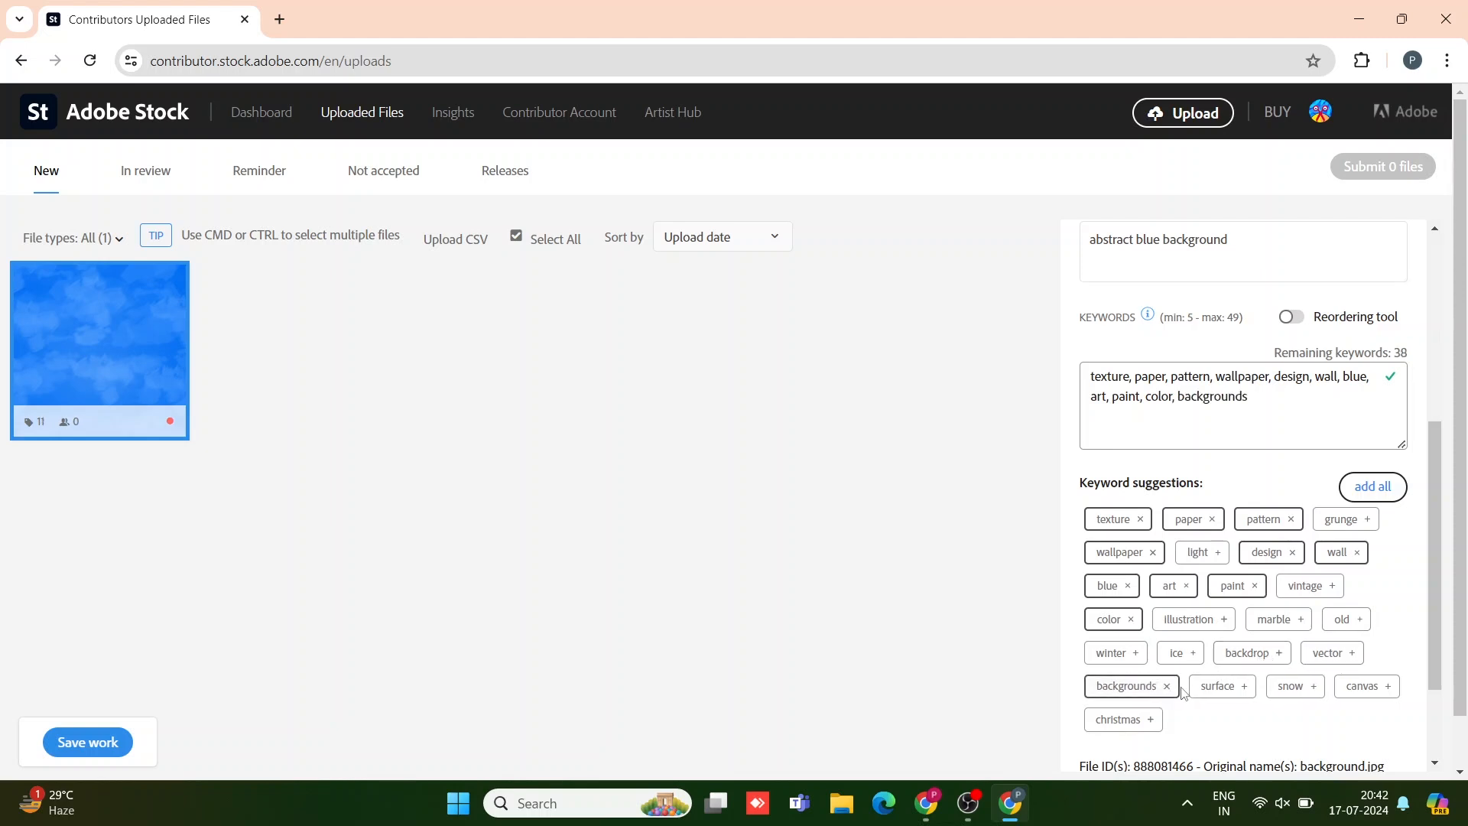
left_click(1308, 691)
left_click(1366, 685)
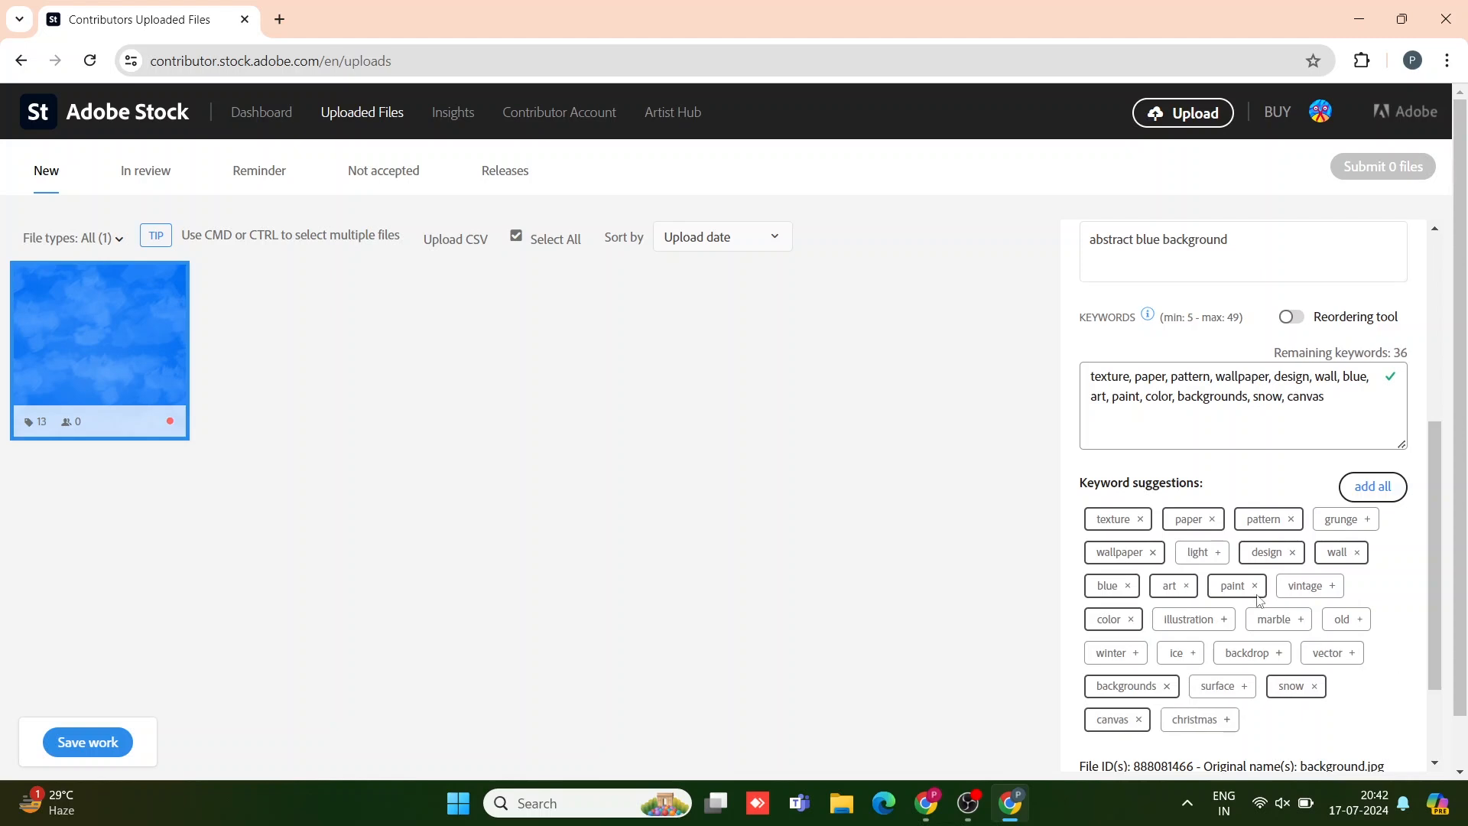
scroll(1257, 599, "down", 2)
scroll(1260, 603, "up", 7)
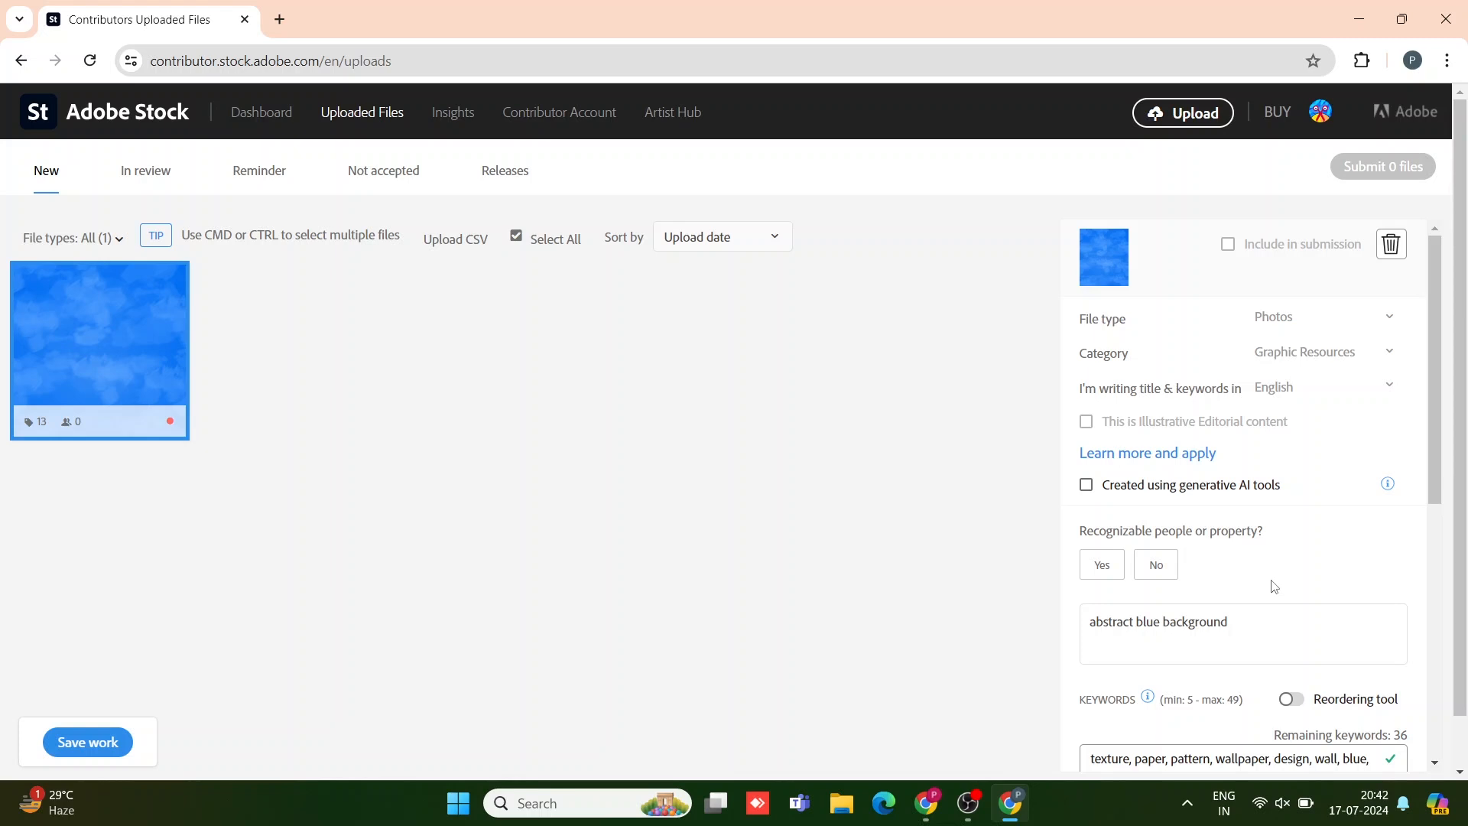
Step: Mark no recognizable people, submit the file and accept both submission terms
left_click(1156, 568)
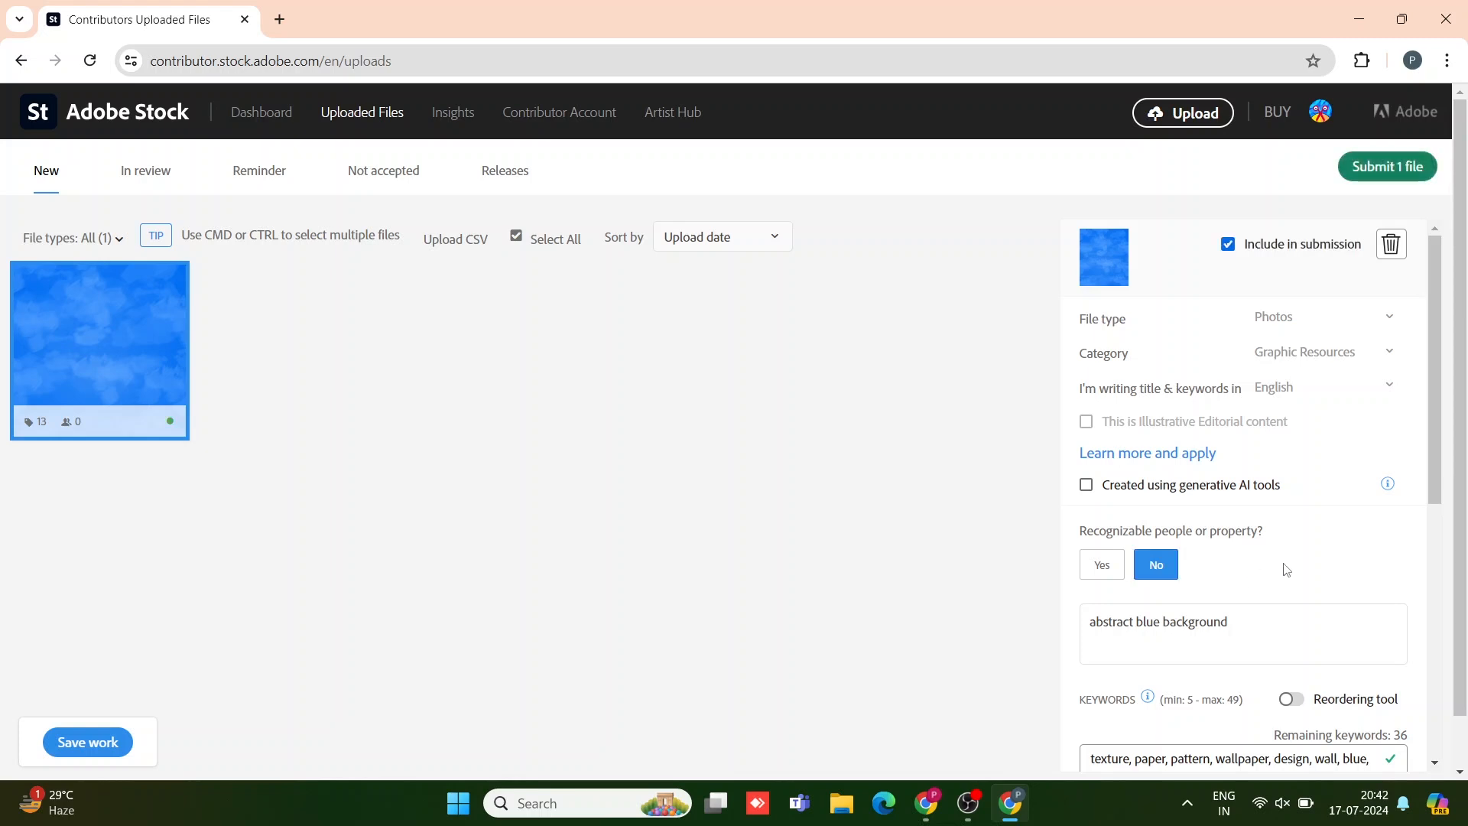
scroll(1284, 566, "down", 6)
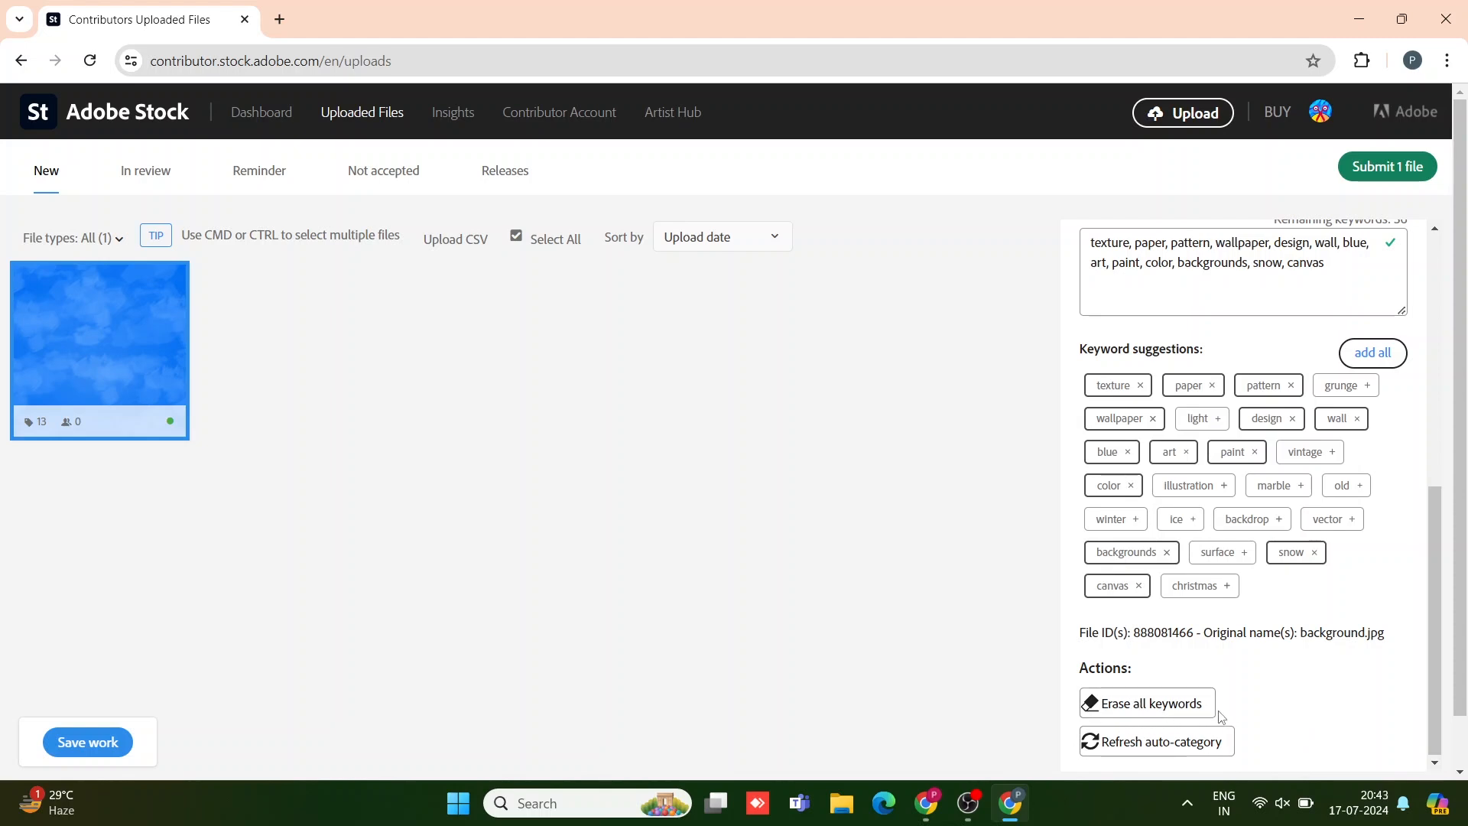
left_click(1393, 173)
left_click(494, 287)
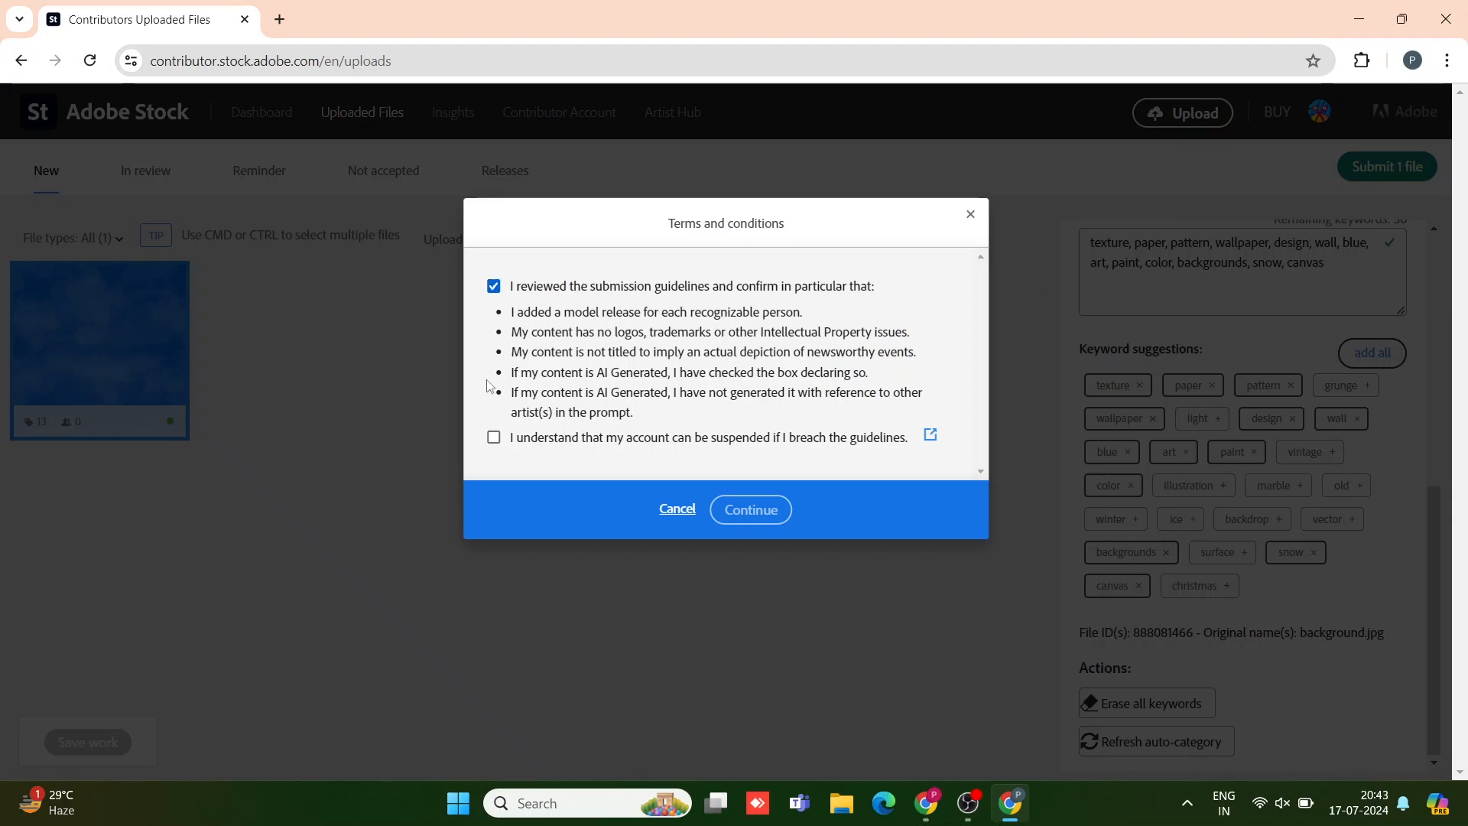
left_click(510, 442)
left_click(767, 511)
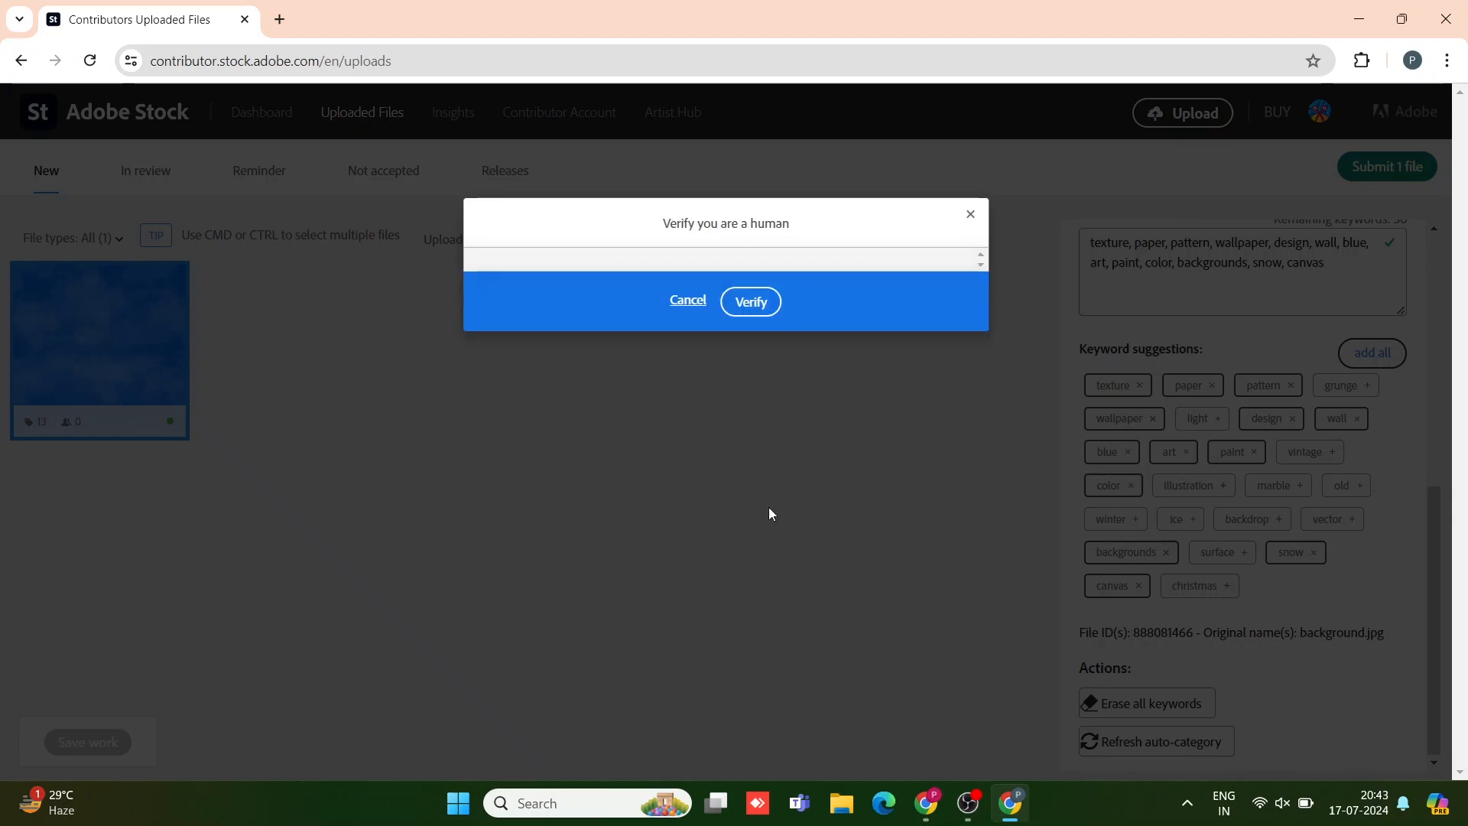
Step: Complete the human verification check, retrying until it processes
left_click(751, 306)
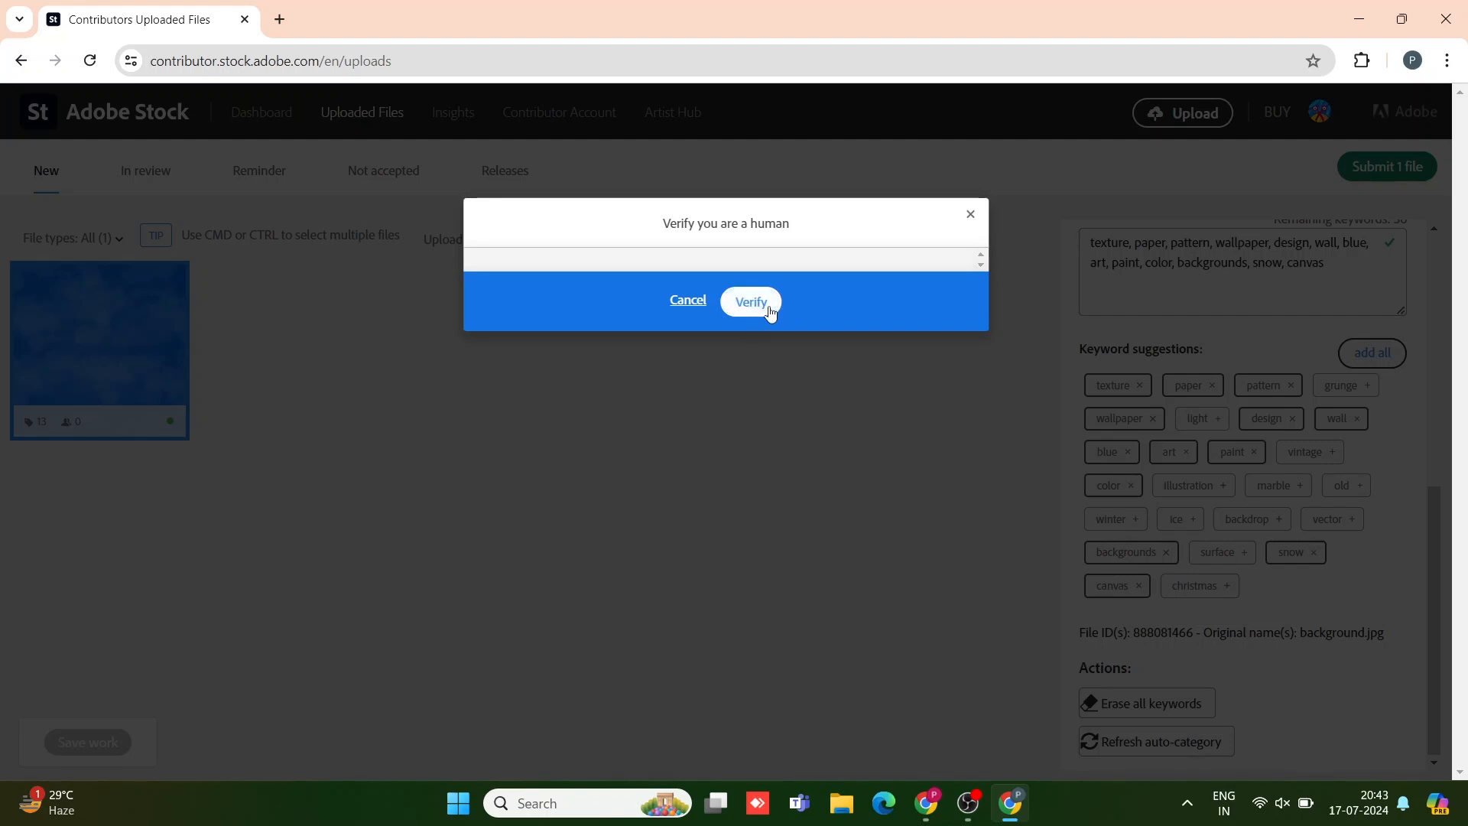
left_click(757, 306)
left_click(758, 308)
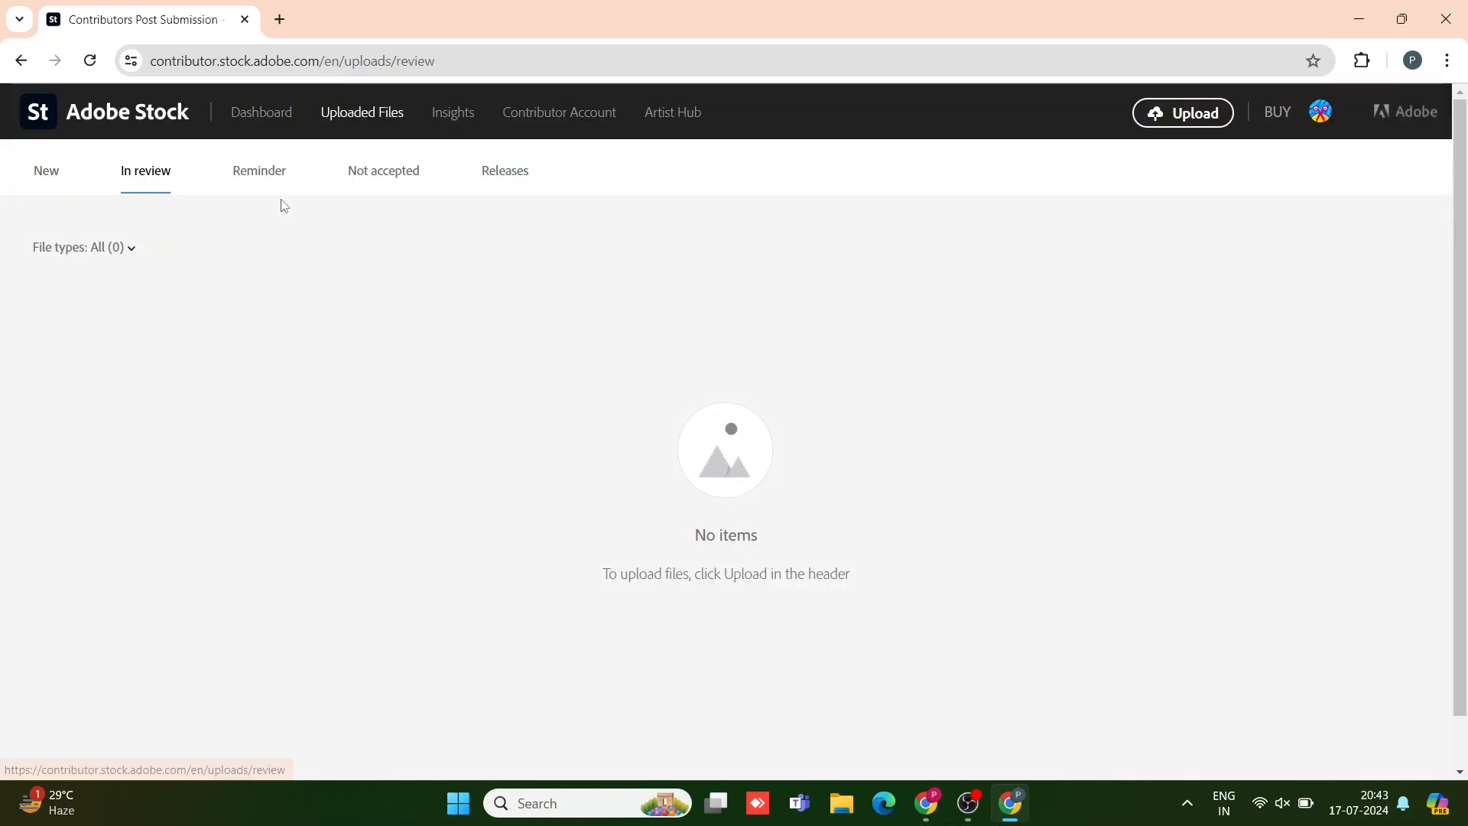
Step: Browse the Reminder, Not accepted and Releases review tabs, then go to Insights top sellers
left_click(280, 175)
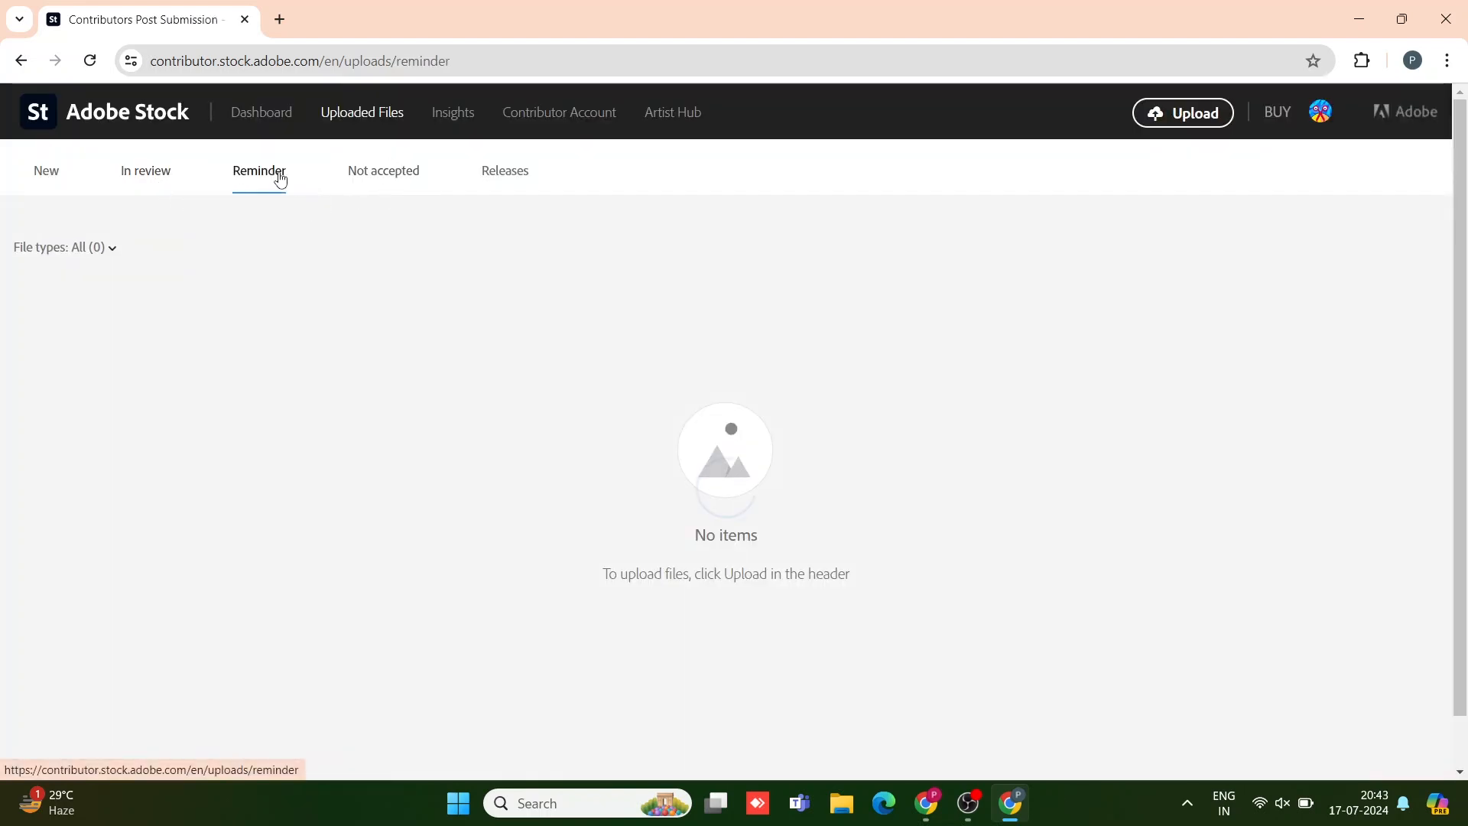
left_click(400, 174)
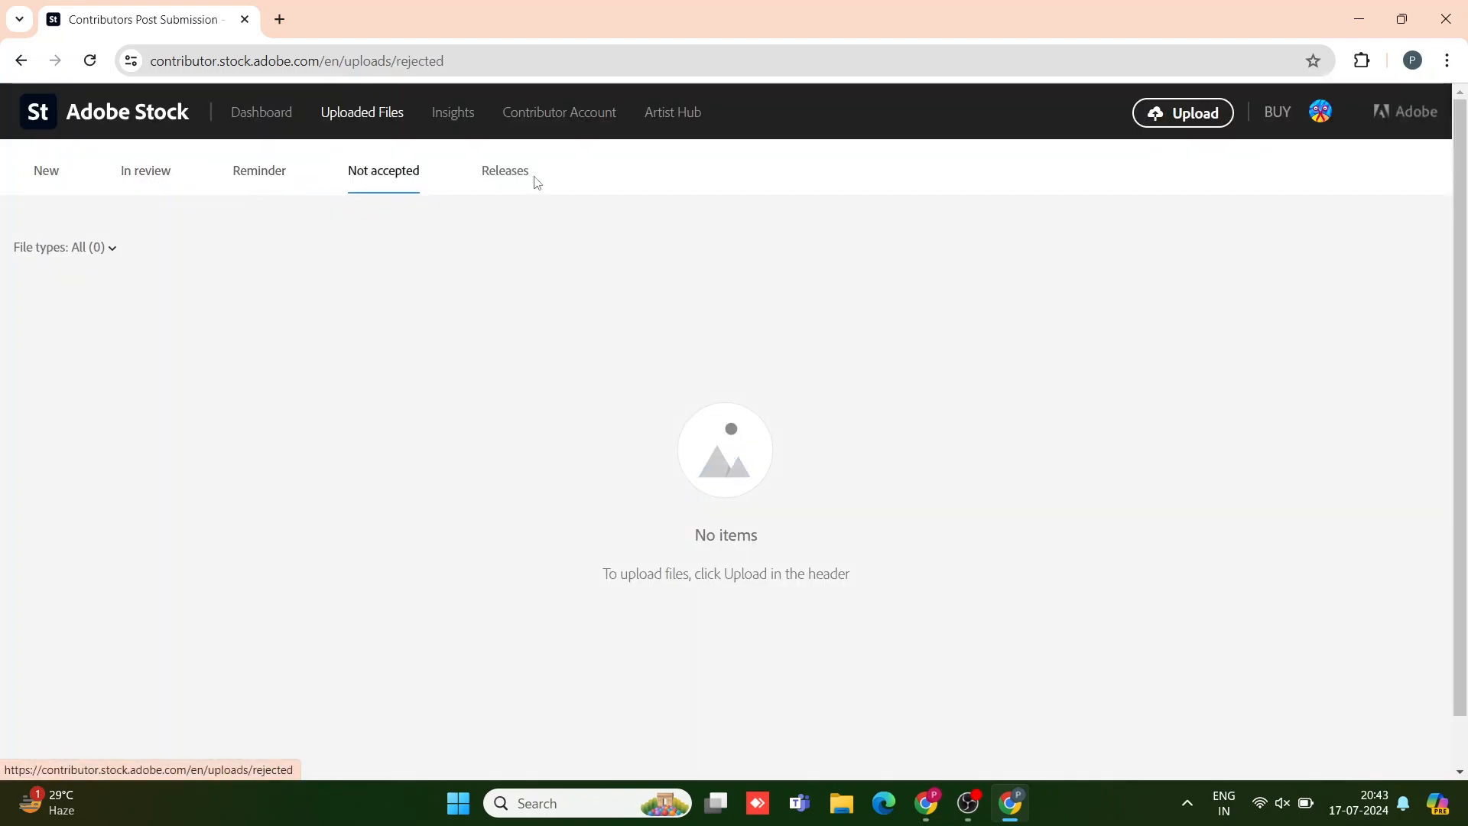
left_click(511, 176)
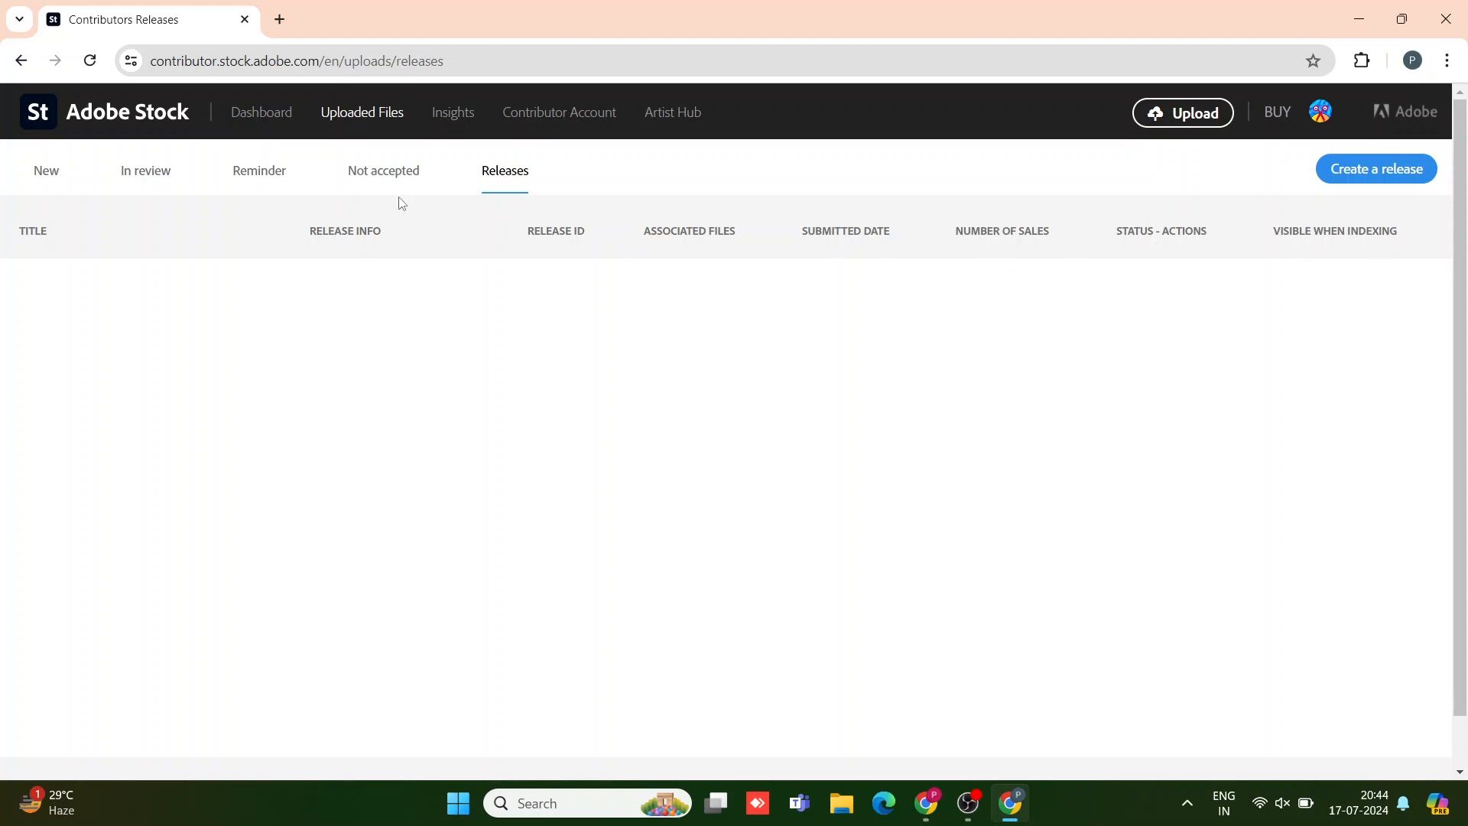
left_click(430, 124)
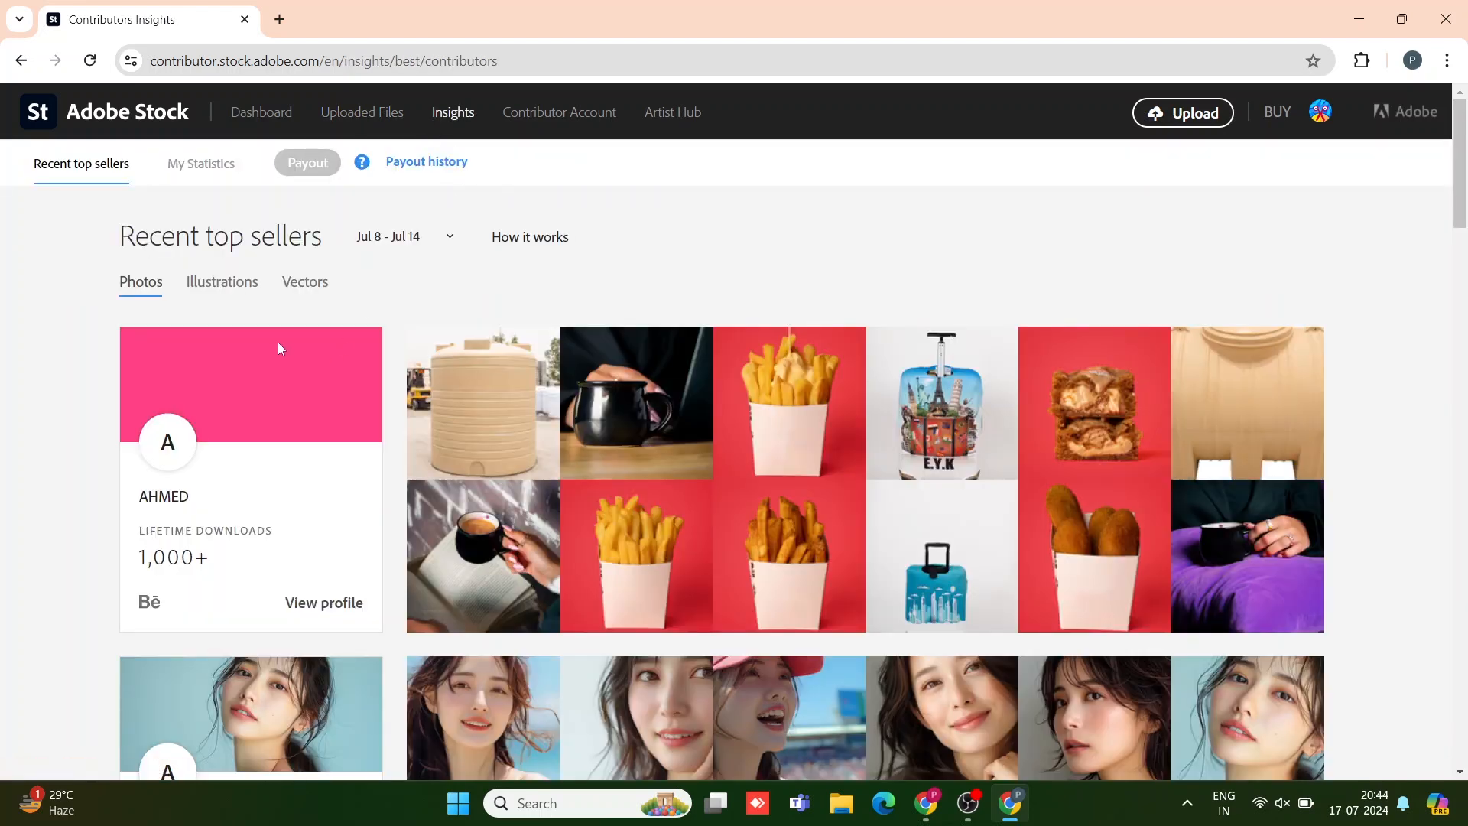
Step: Scroll through the Jul 8–14 top-selling photos, then go to the Contributor Account page
scroll(895, 569, "down", 6)
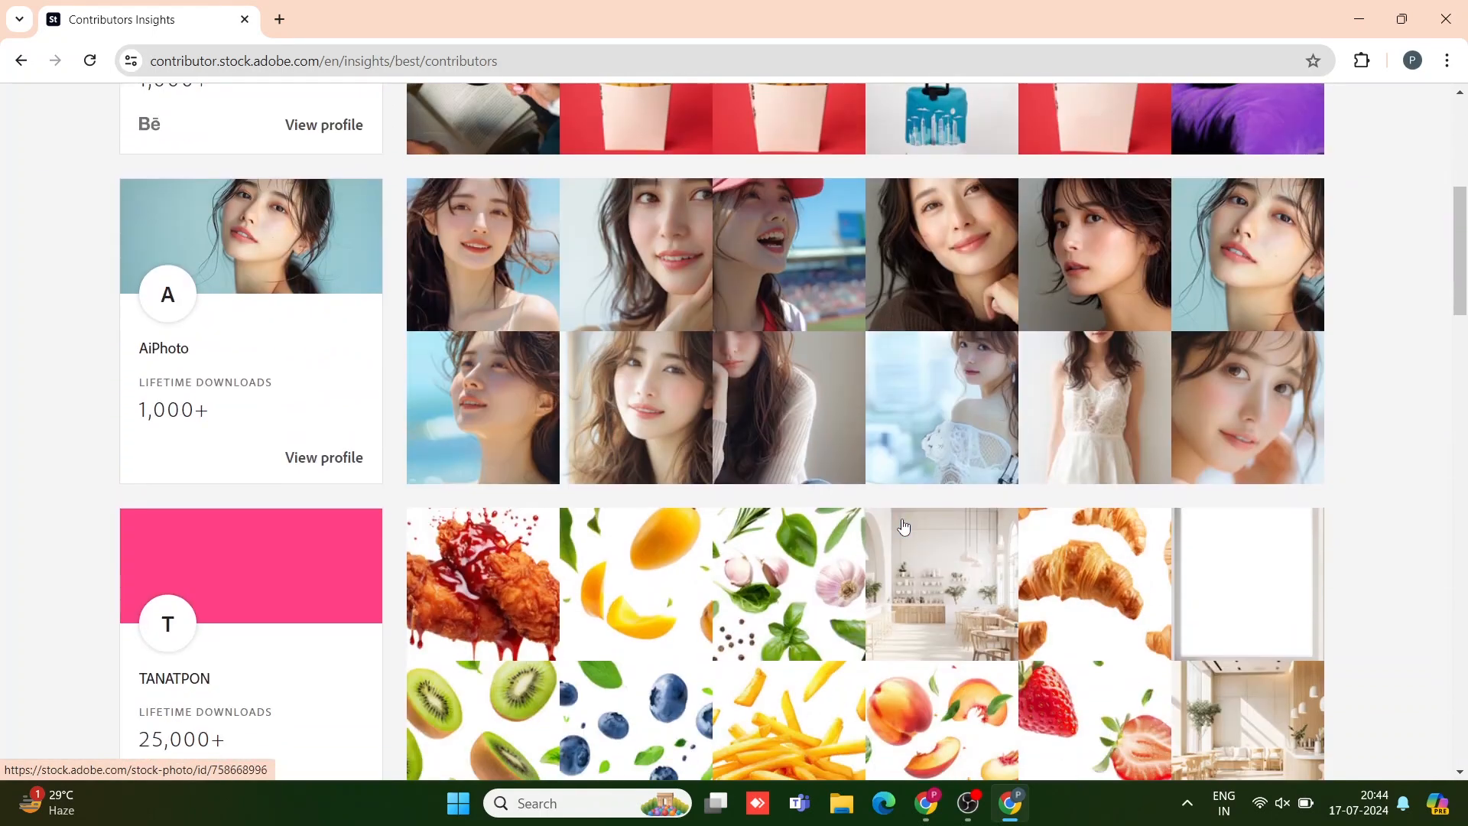
scroll(902, 526, "down", 5)
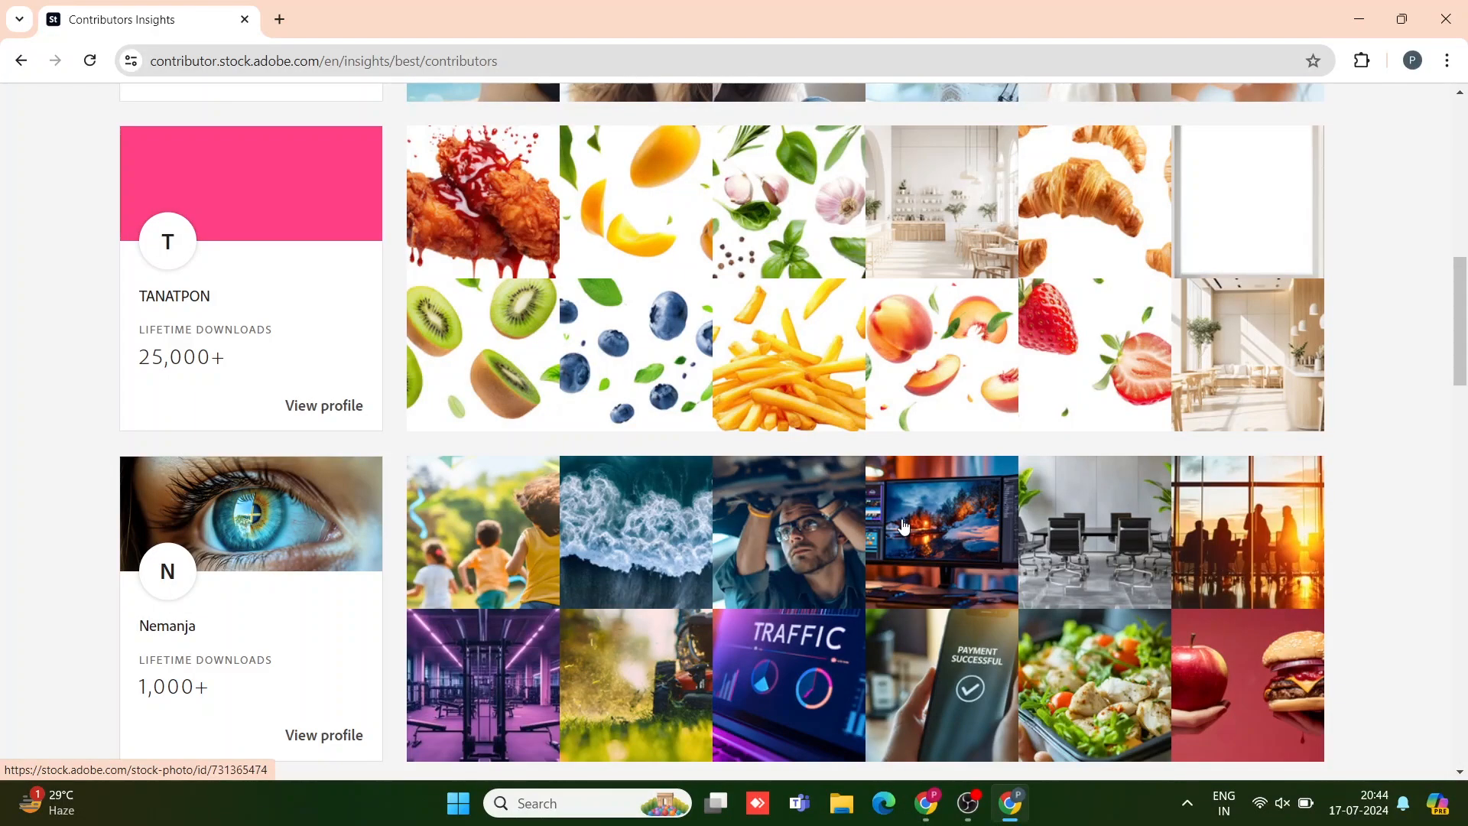
scroll(903, 526, "up", 3)
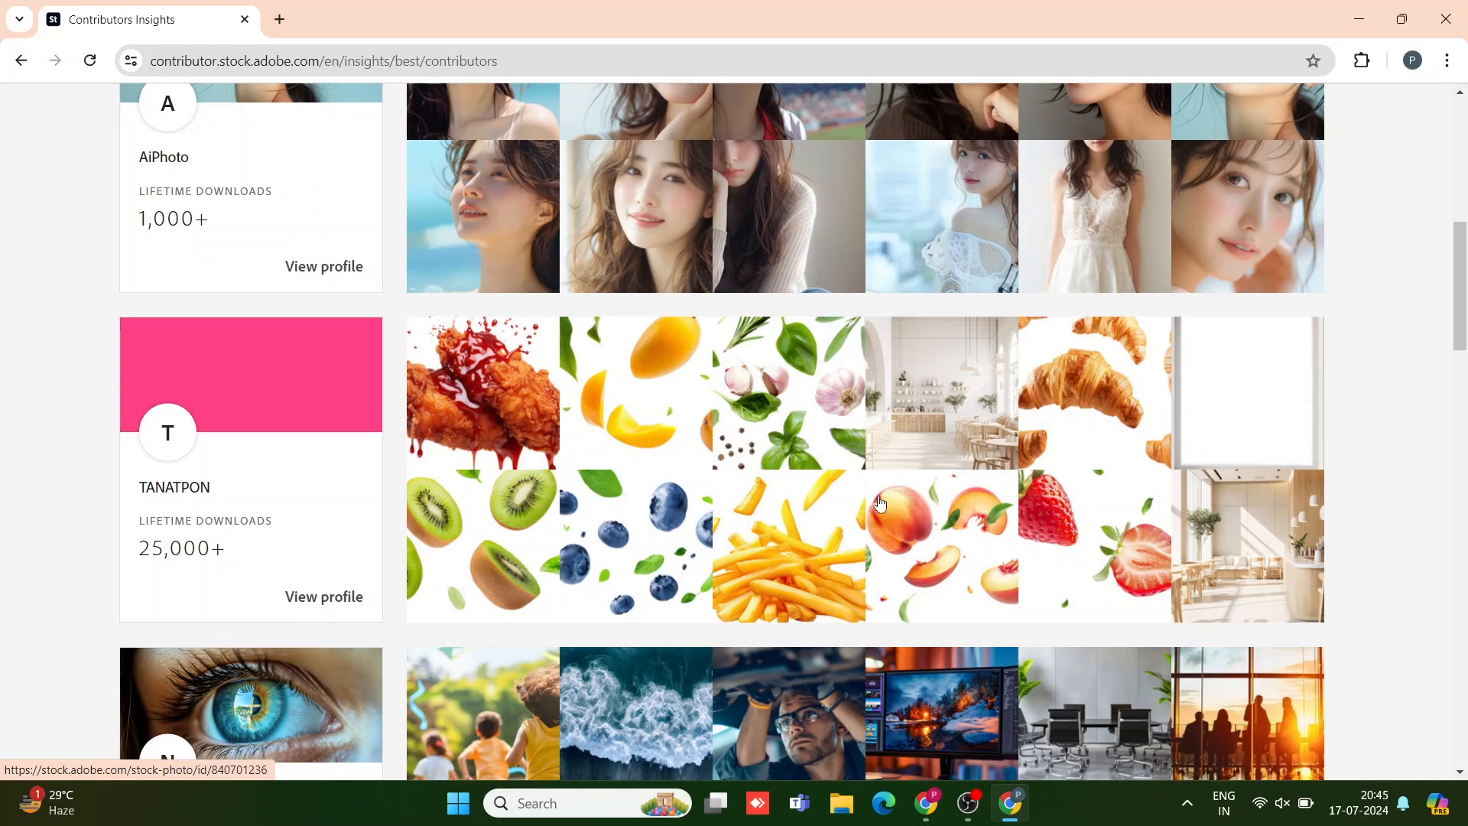
scroll(920, 575, "down", 1)
scroll(920, 575, "down", 10)
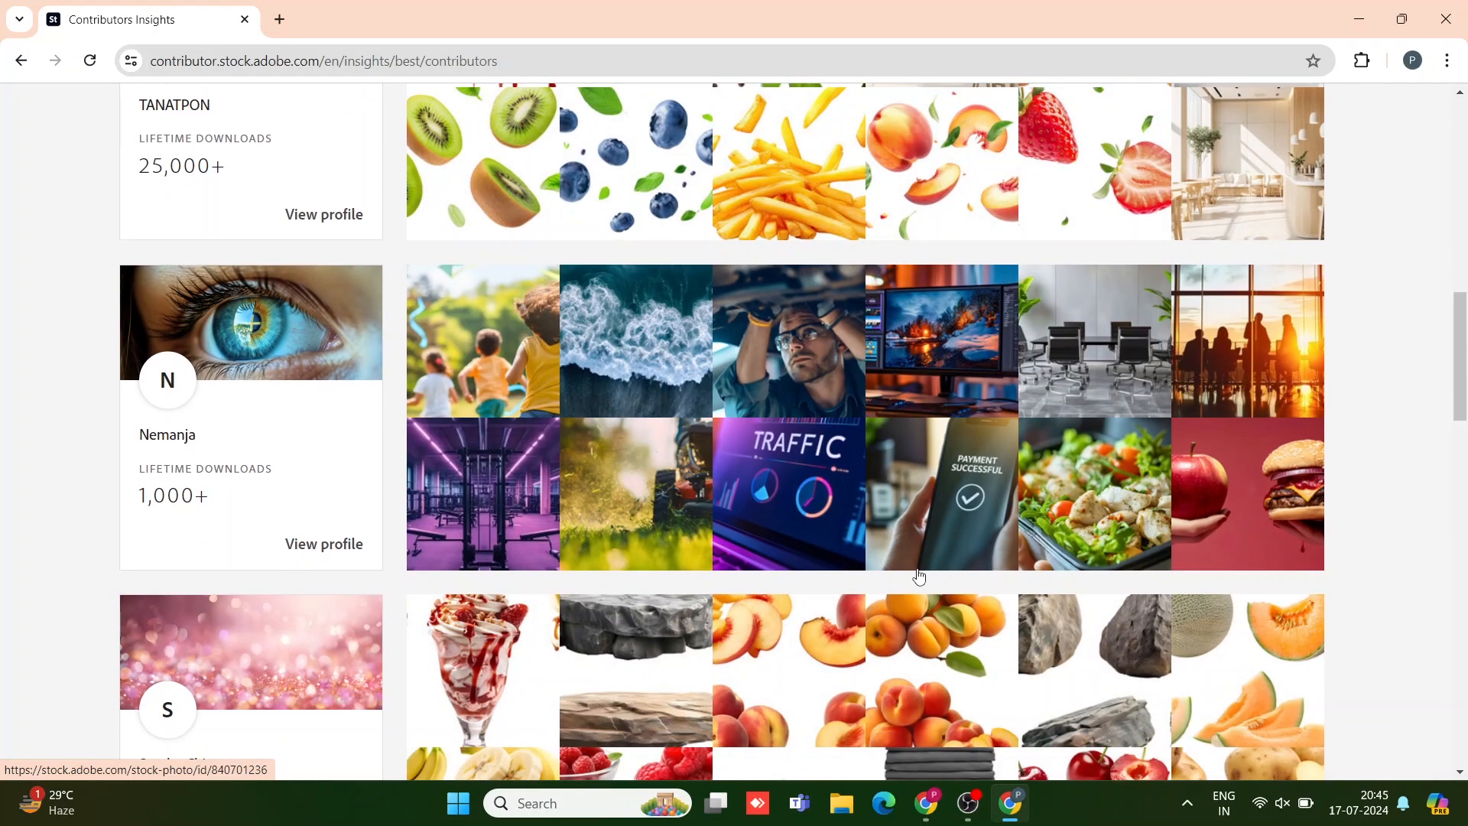
scroll(922, 575, "up", 12)
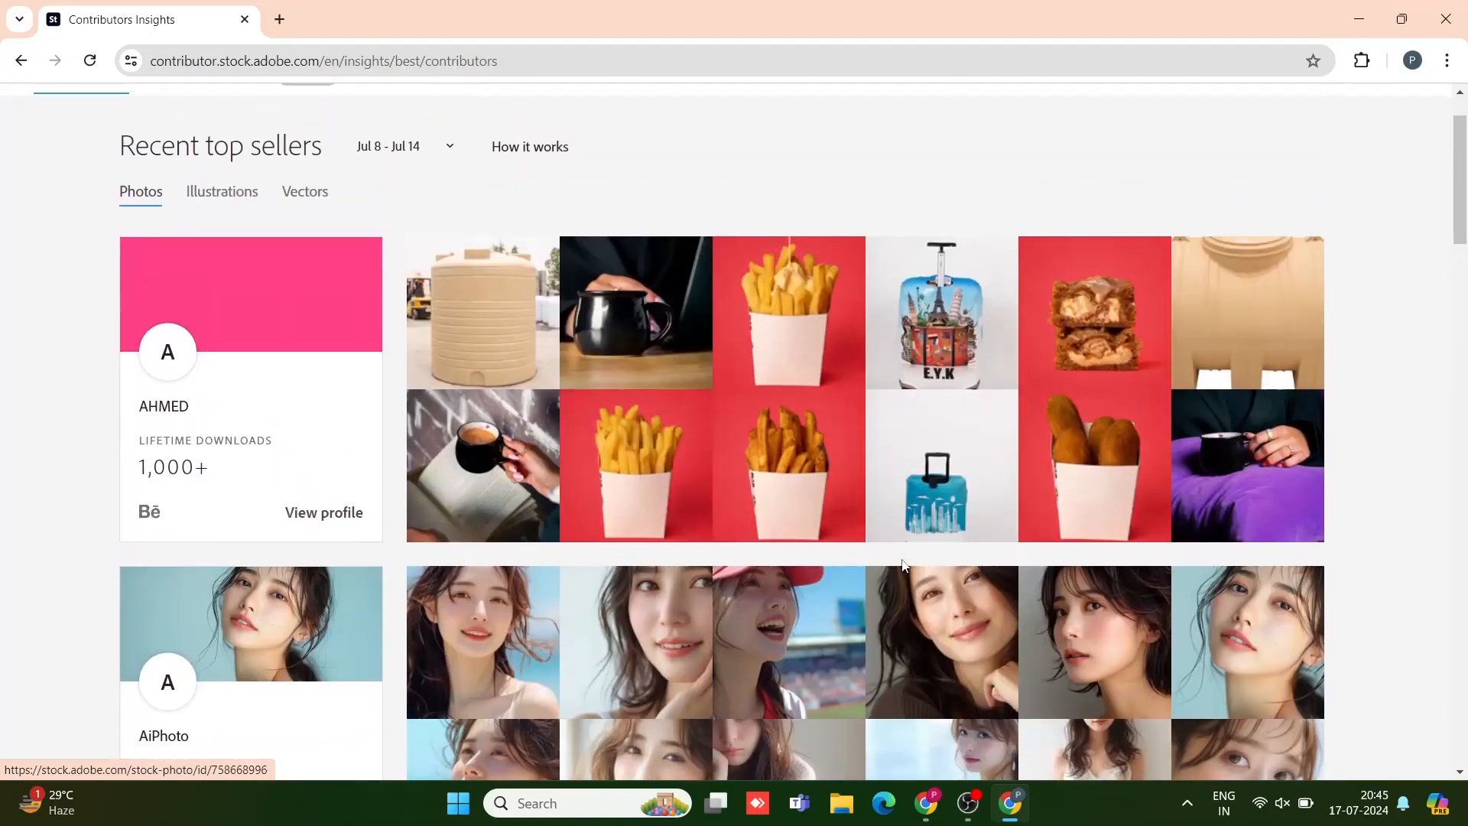
left_click(553, 124)
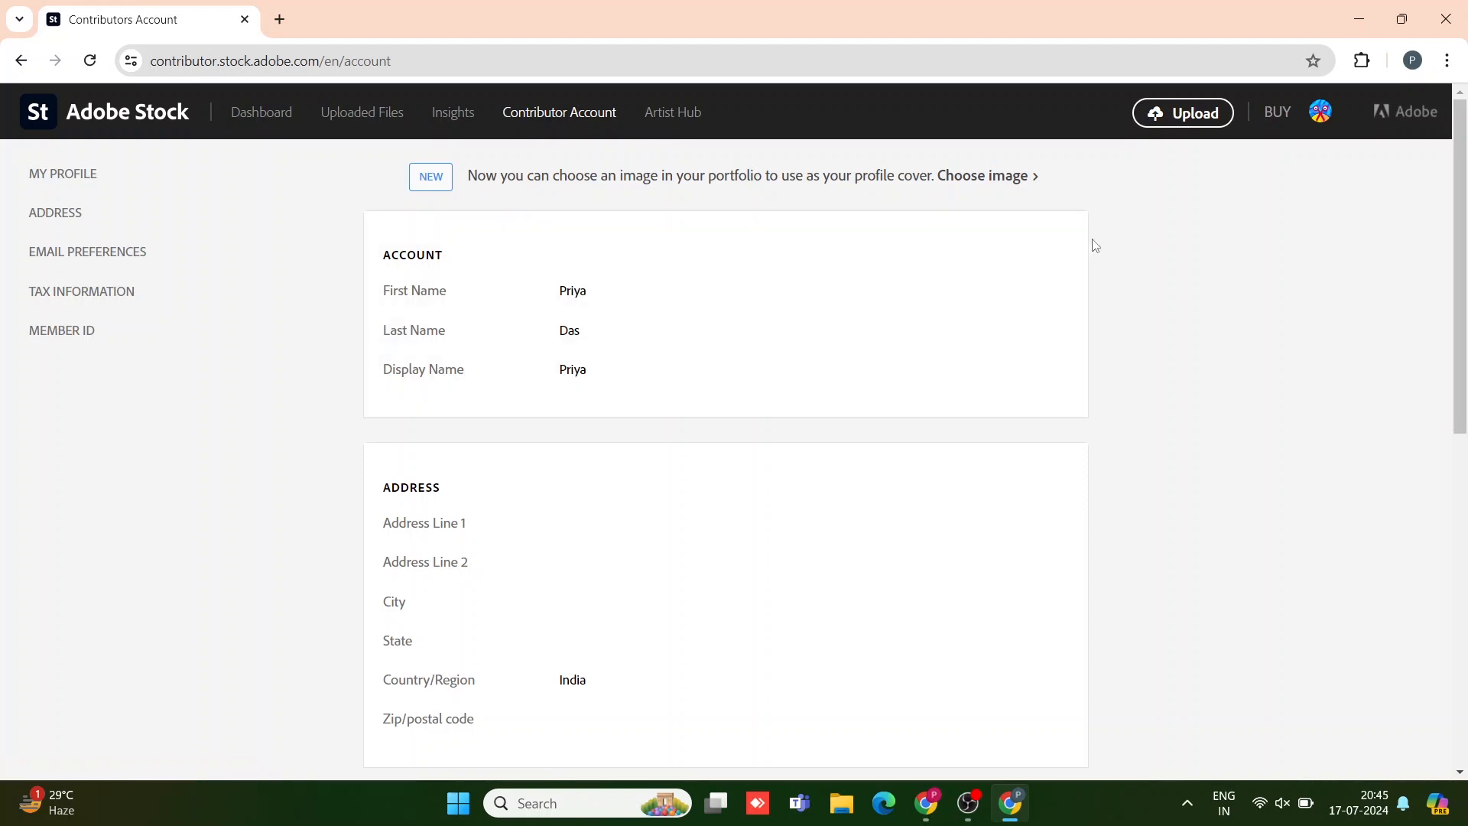
Step: Review the account's profile, address, e-mail preferences, tax information and Member ID sections
left_click(1061, 240)
scroll(283, 379, "up", 2)
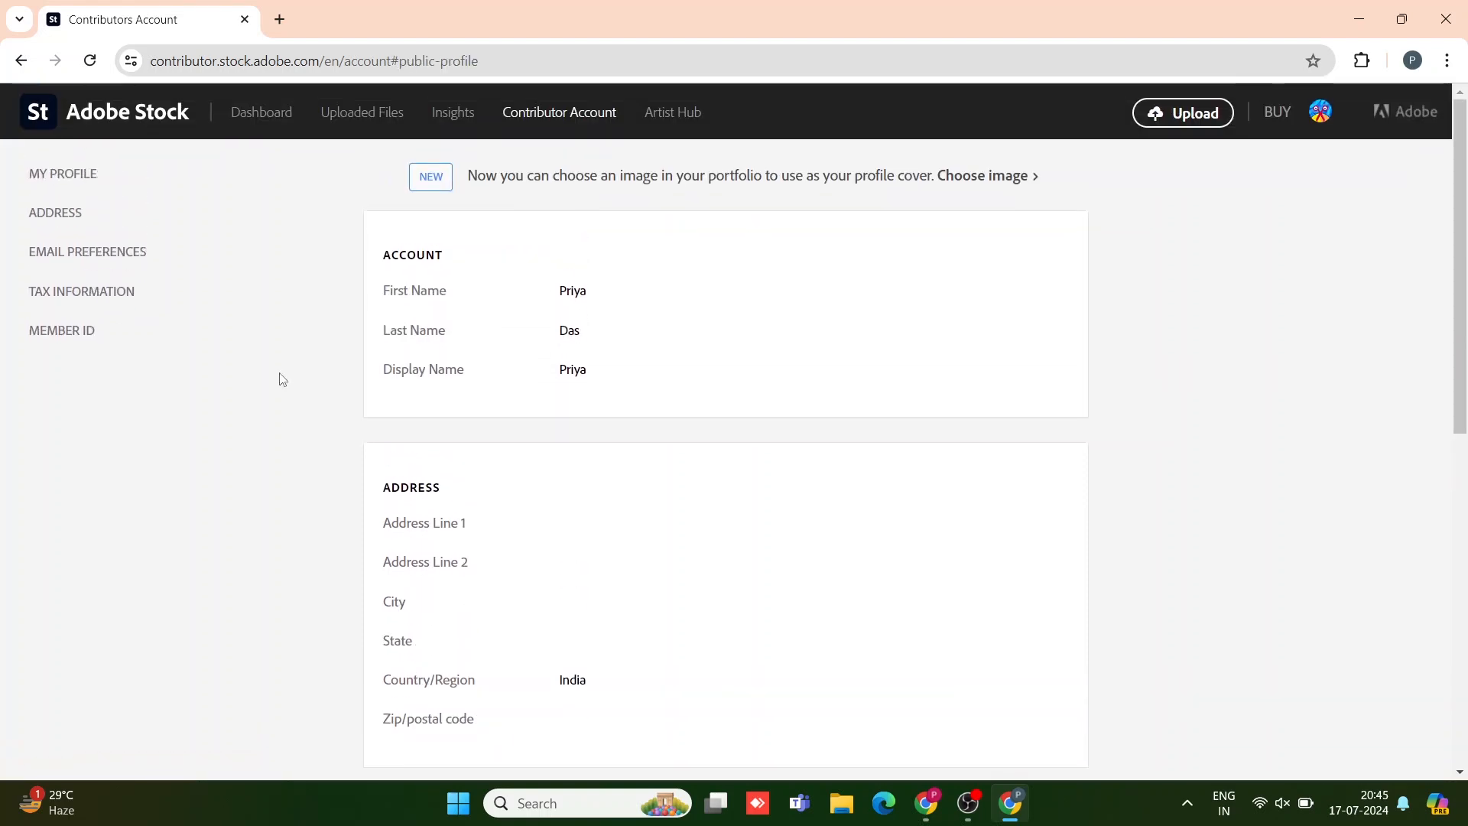
left_click(58, 213)
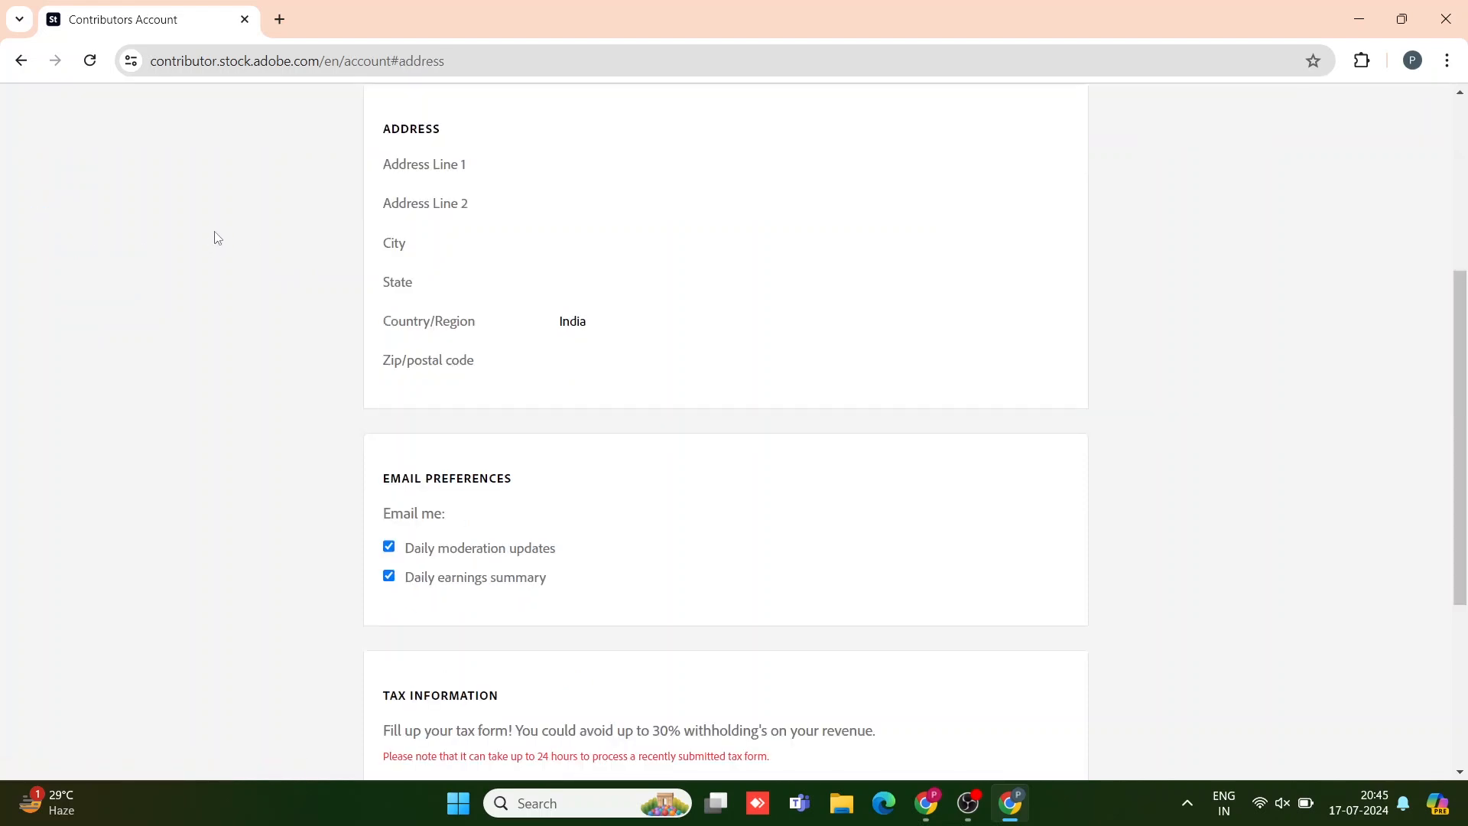
scroll(549, 333, "down", 1)
scroll(550, 334, "down", 3)
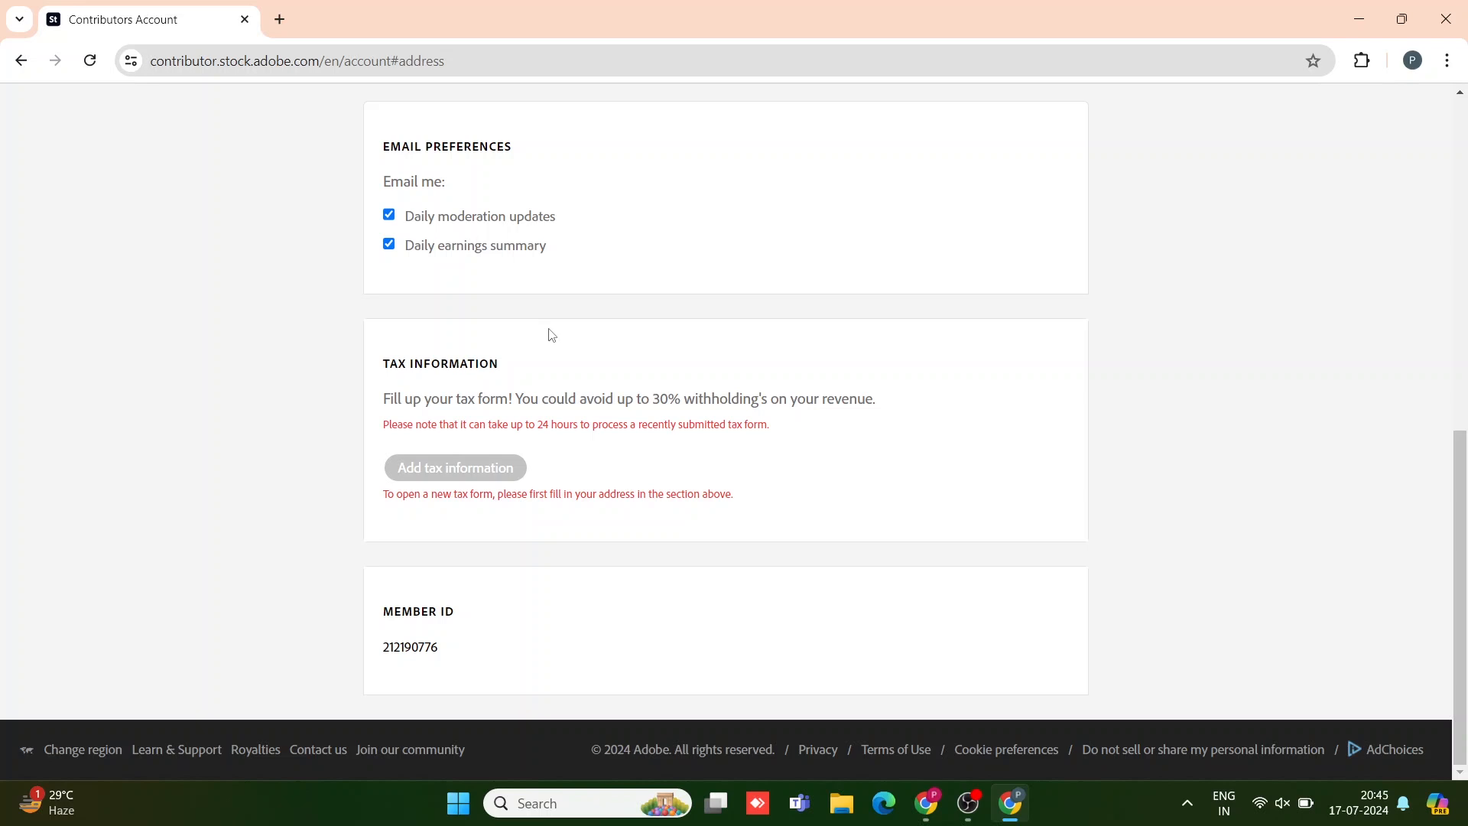
scroll(551, 335, "up", 8)
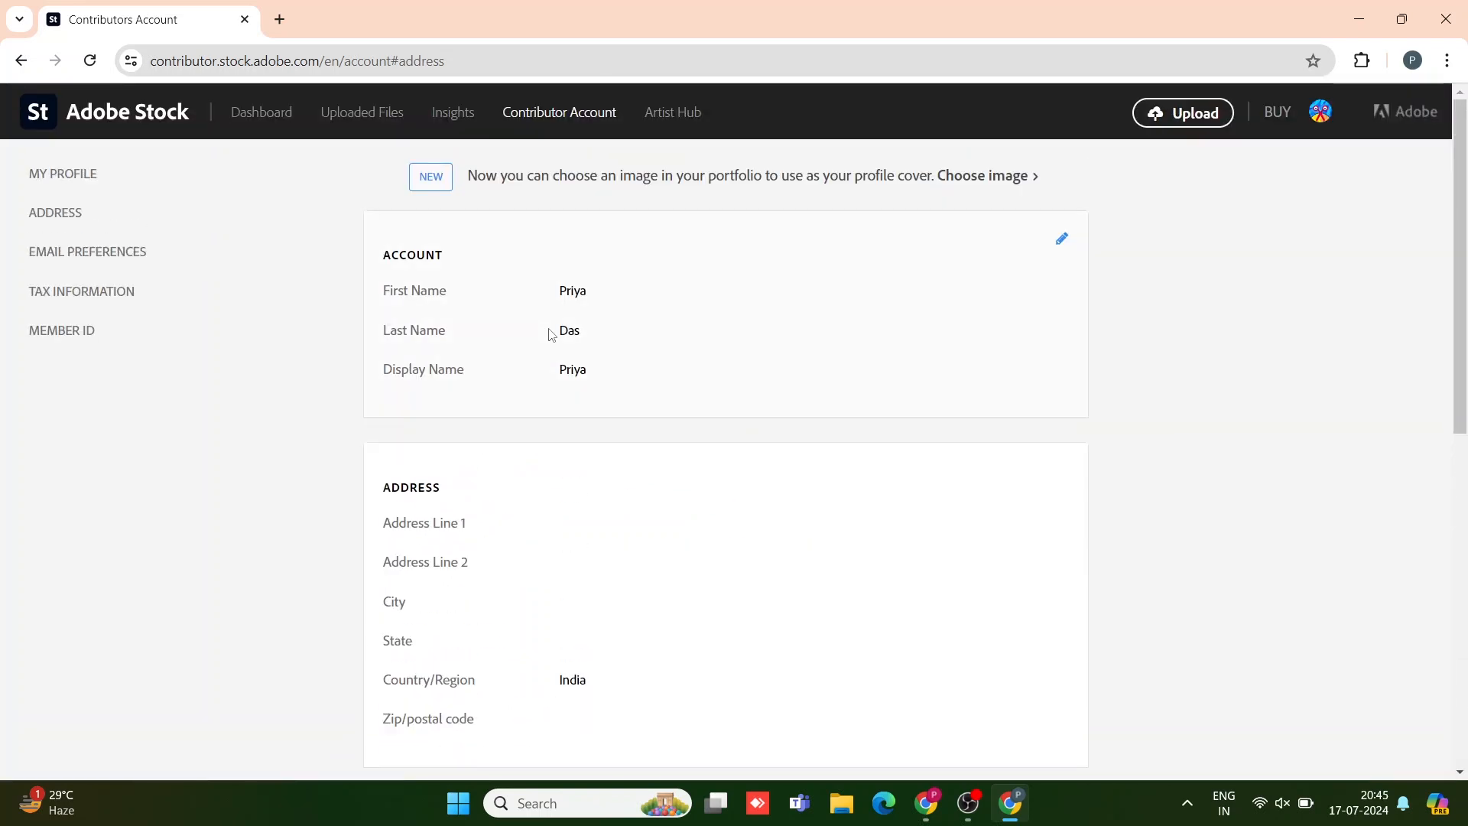